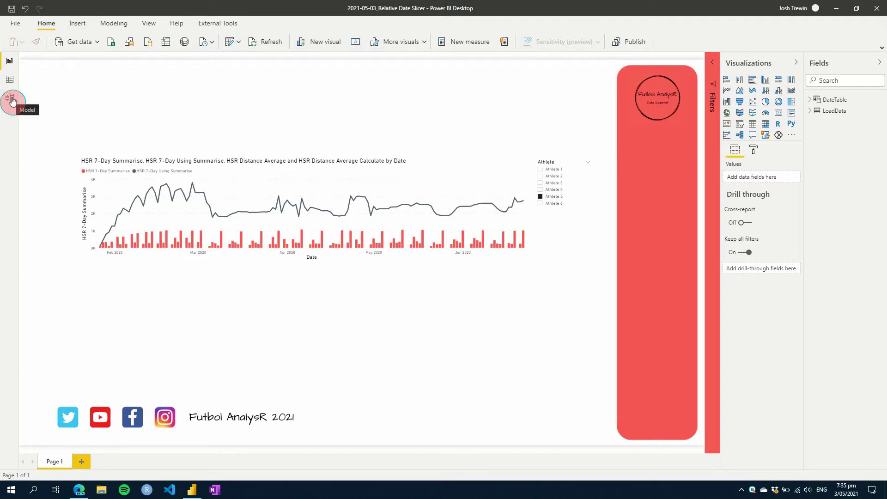
# - Add a DateTable Date slicer to the report, sized to sit above the combo chart
pyautogui.click(11, 100)
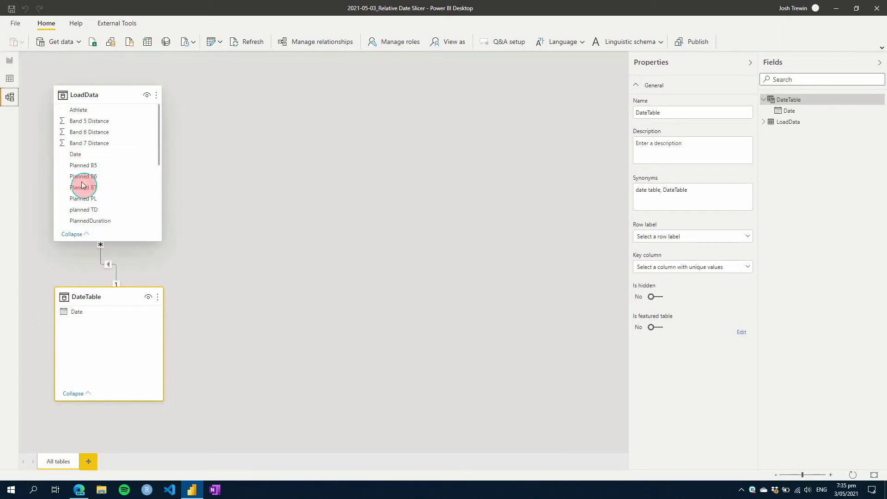
pyautogui.click(10, 60)
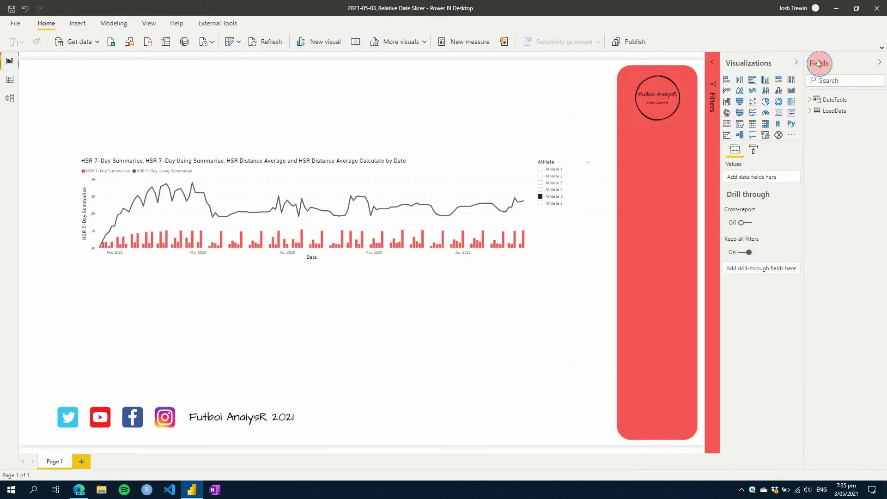
pyautogui.click(814, 100)
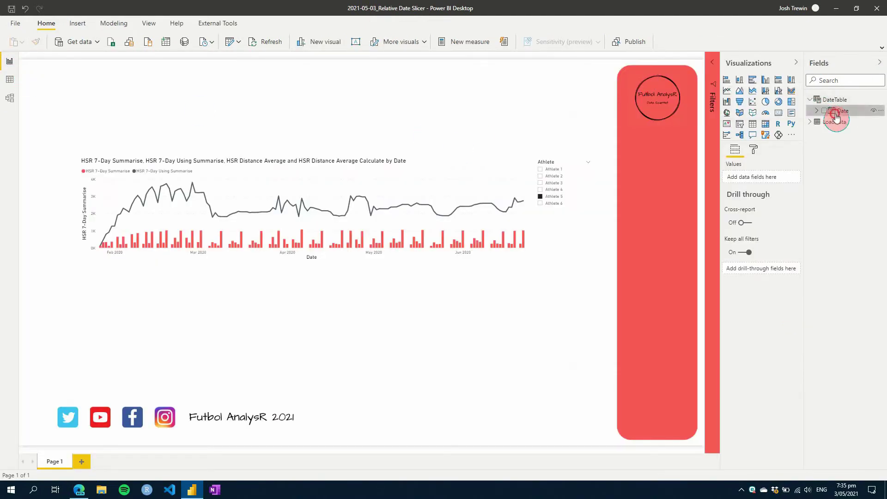
pyautogui.moveTo(839, 111); pyautogui.dragTo(128, 96)
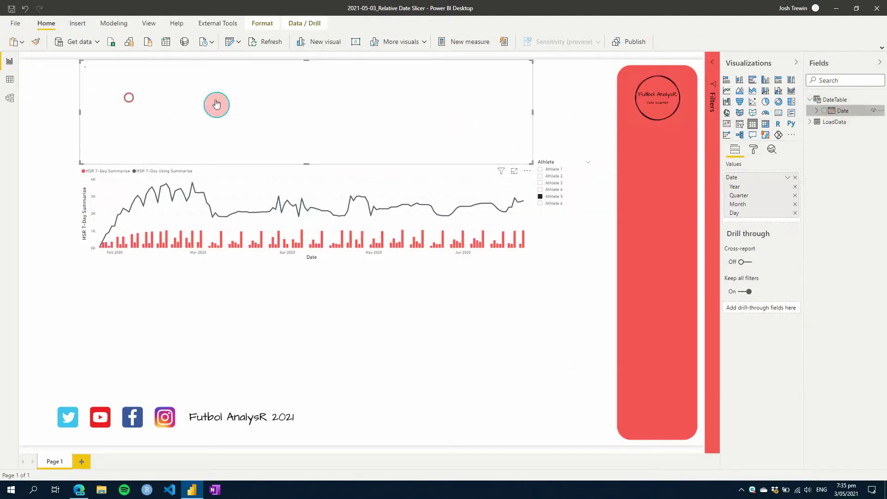
pyautogui.click(740, 124)
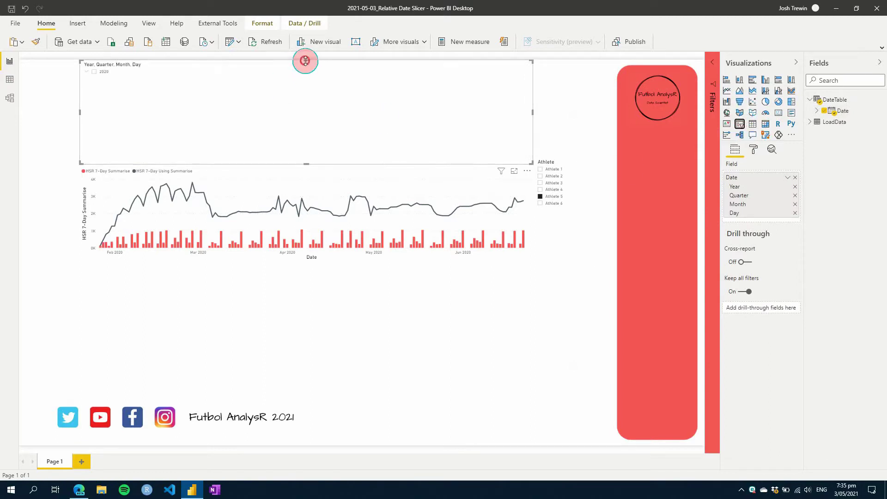
pyautogui.moveTo(305, 60); pyautogui.dragTo(306, 116)
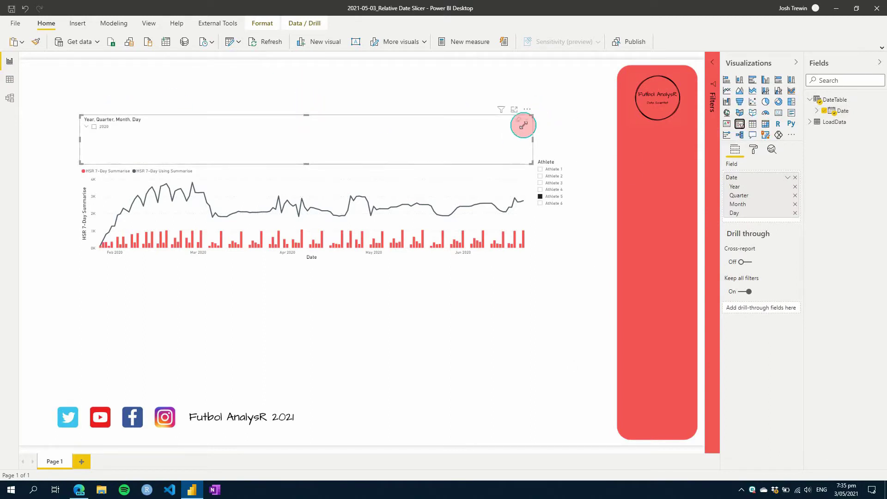
# - Switch the slicer field from Date Hierarchy to plain Date and try selecting 27/01/2020 and 31/01/2020
pyautogui.click(526, 121)
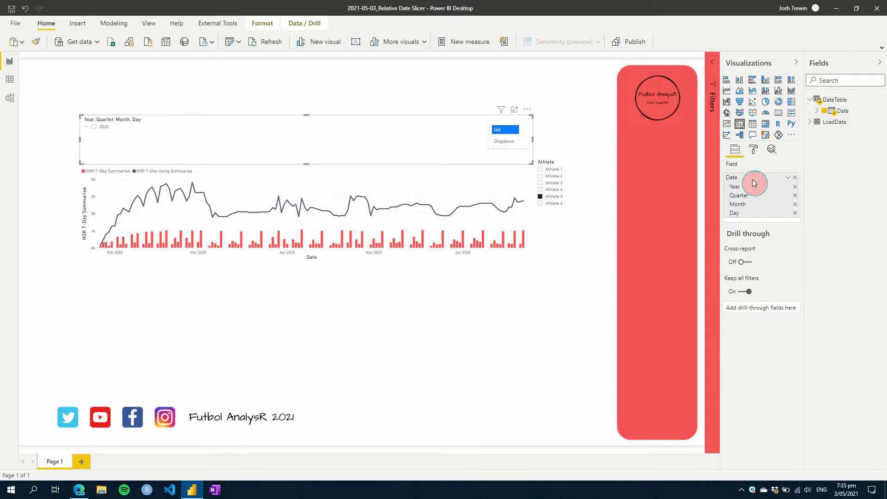
pyautogui.click(788, 178)
pyautogui.click(794, 226)
pyautogui.click(105, 126)
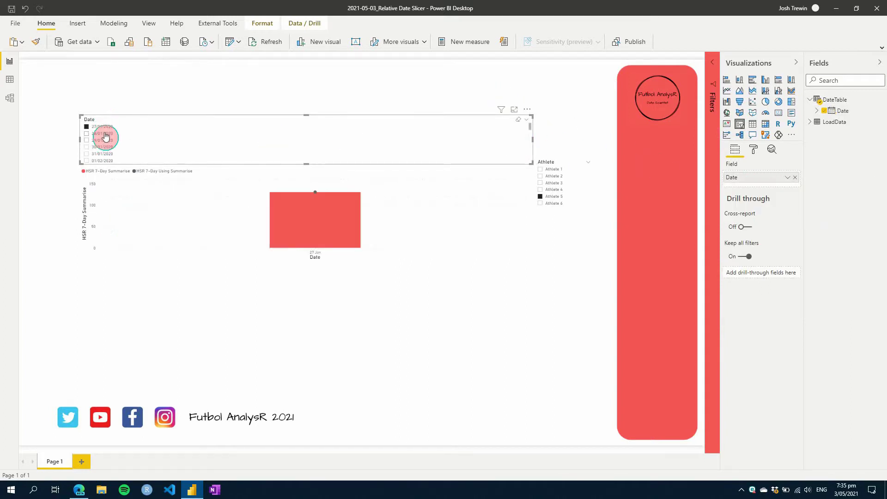
pyautogui.click(103, 154)
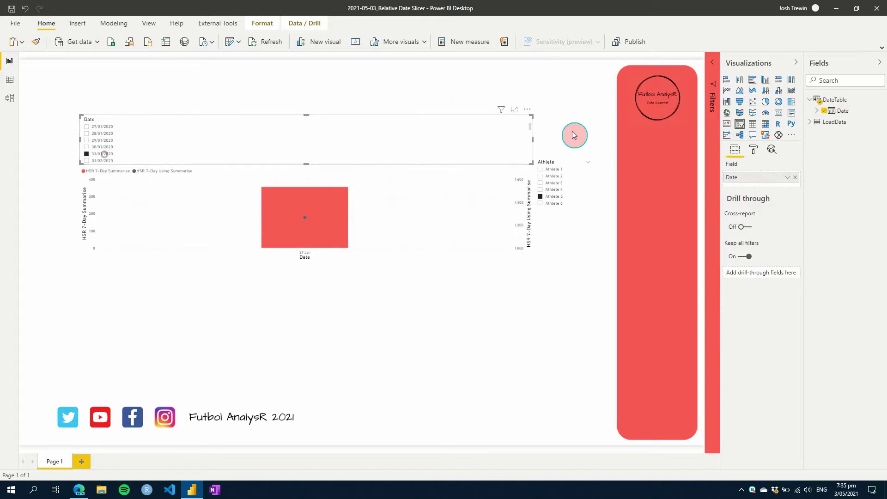
# - Test the After slicer type, then set it to Before with the cutoff at 9/04/2020
pyautogui.click(525, 121)
pyautogui.click(516, 157)
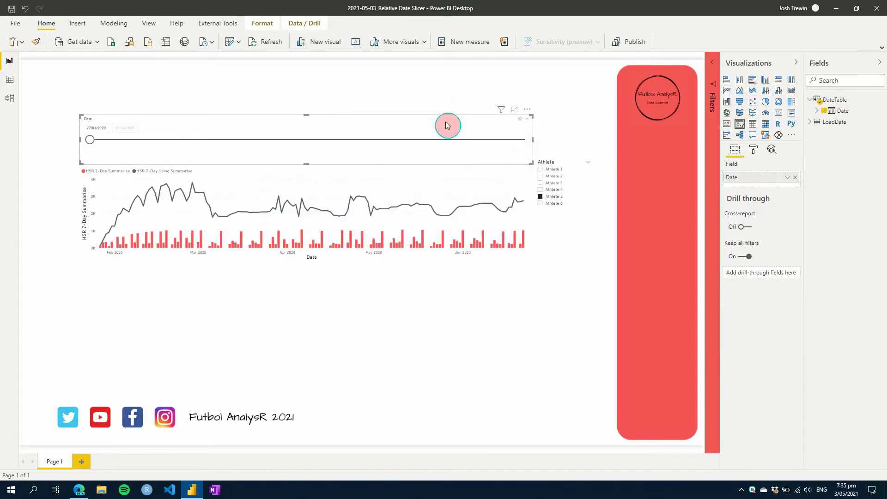
pyautogui.moveTo(92, 147)
pyautogui.mouseDown()
pyautogui.moveTo(289, 138)
pyautogui.moveTo(104, 141)
pyautogui.mouseUp()
pyautogui.click(524, 124)
pyautogui.click(514, 147)
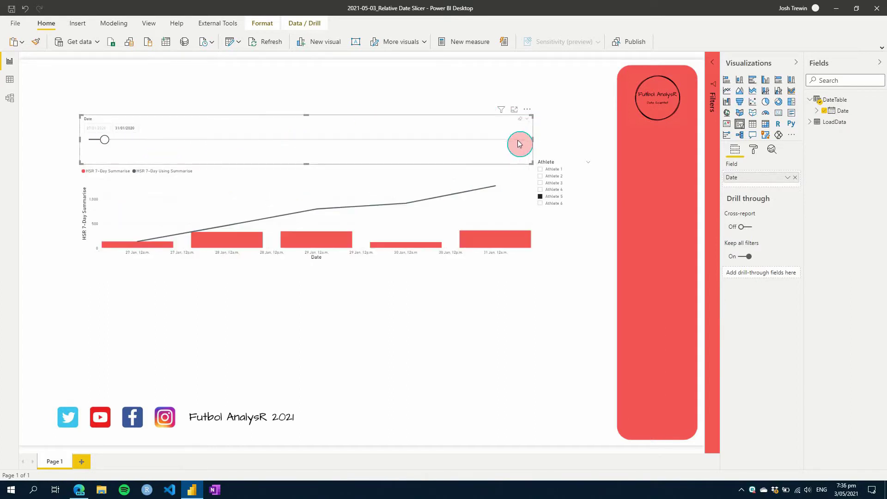
pyautogui.moveTo(104, 139); pyautogui.dragTo(544, 156)
pyautogui.click(527, 123)
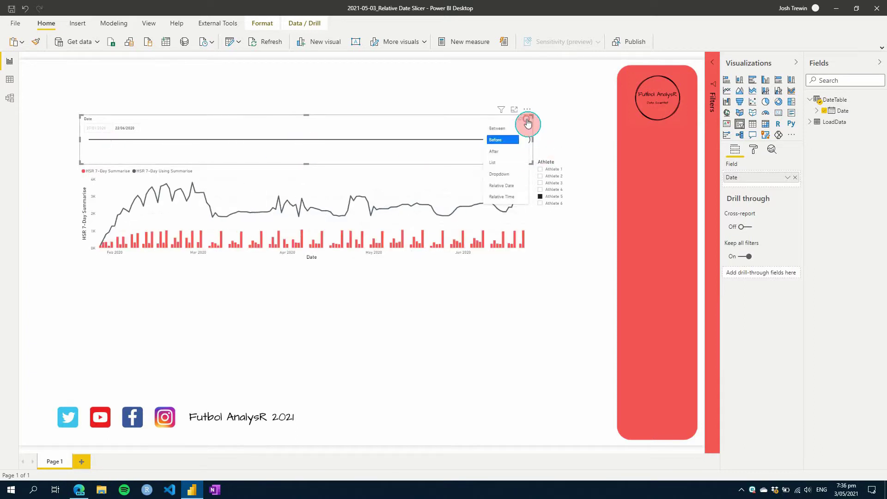
# - Make the Date slicer Relative Date, test Last 1 Weeks, clear it, then narrow it above the chart title
pyautogui.click(518, 186)
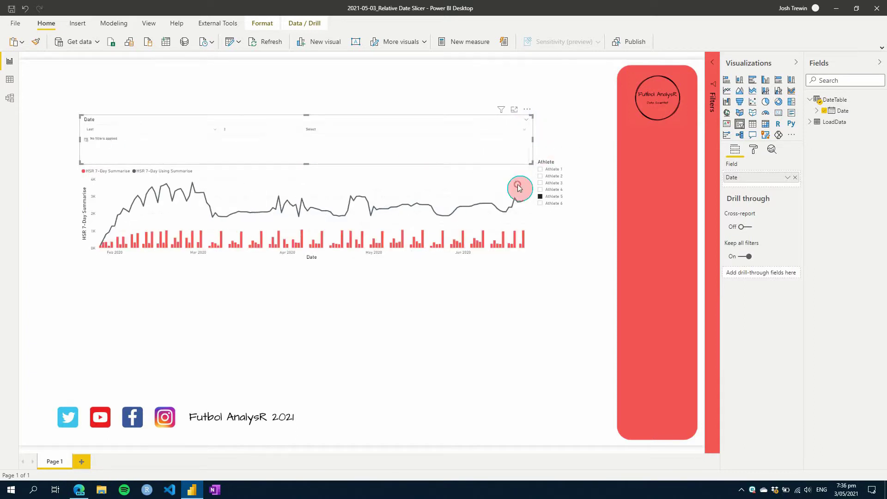
pyautogui.click(348, 130)
pyautogui.click(336, 165)
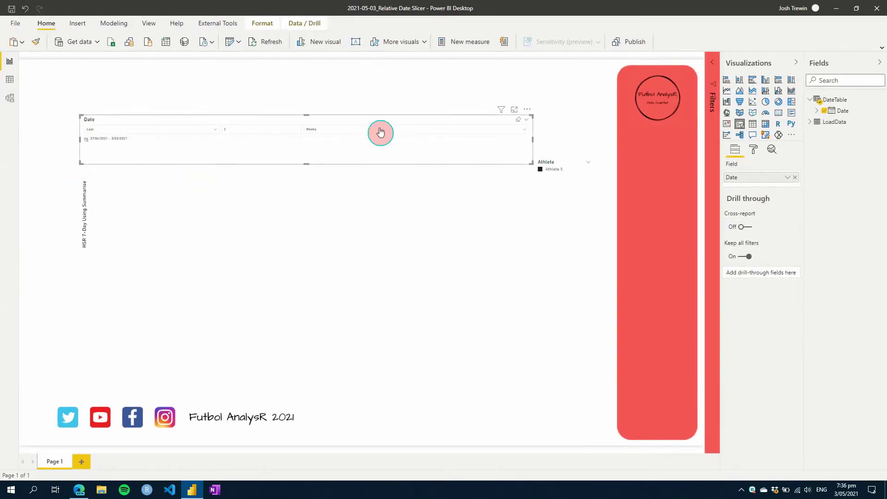
pyautogui.click(519, 120)
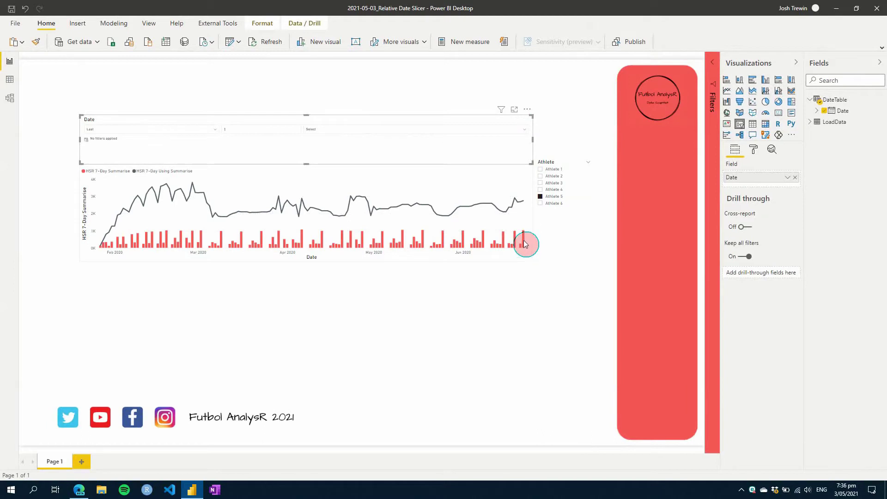
pyautogui.moveTo(532, 139); pyautogui.dragTo(201, 132)
pyautogui.moveTo(157, 153)
pyautogui.mouseDown()
pyautogui.moveTo(165, 123)
pyautogui.moveTo(158, 140)
pyautogui.mouseUp()
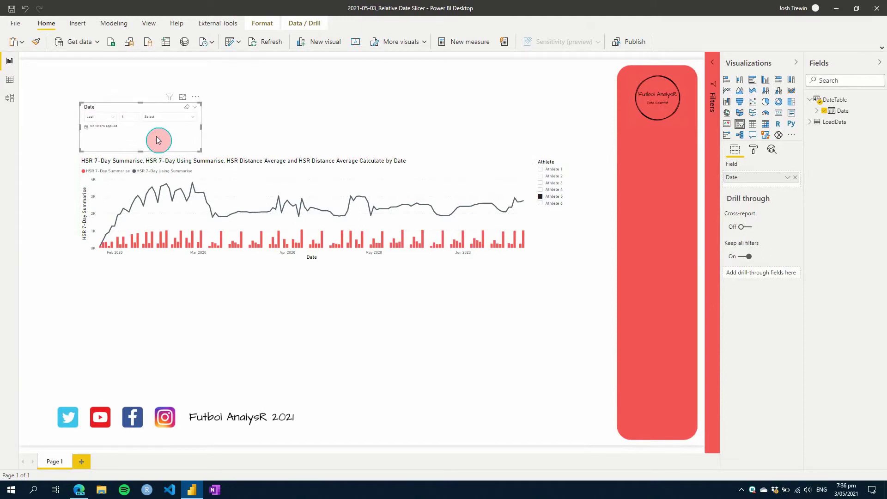
# - Copy the DateTable DAX formula without changing it
pyautogui.click(834, 100)
pyautogui.click(301, 59)
pyautogui.hotkey('ctrl', 'a')
pyautogui.hotkey('ctrl', 'c')
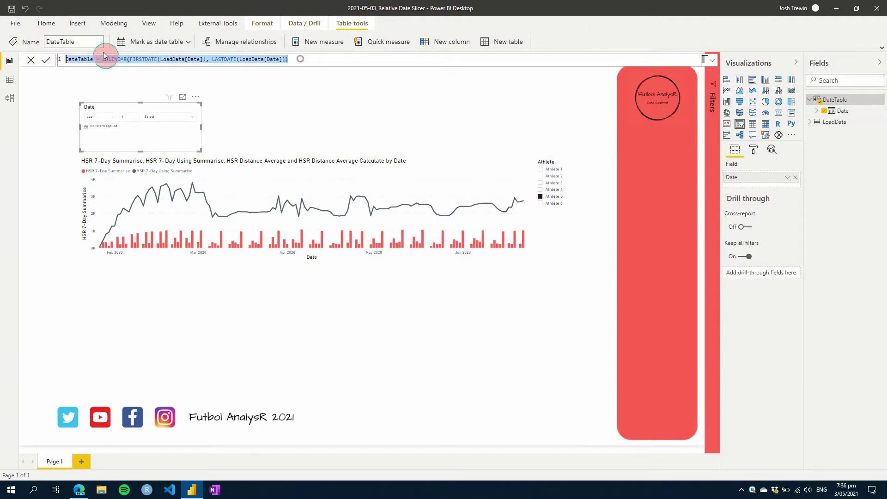
pyautogui.click(76, 116)
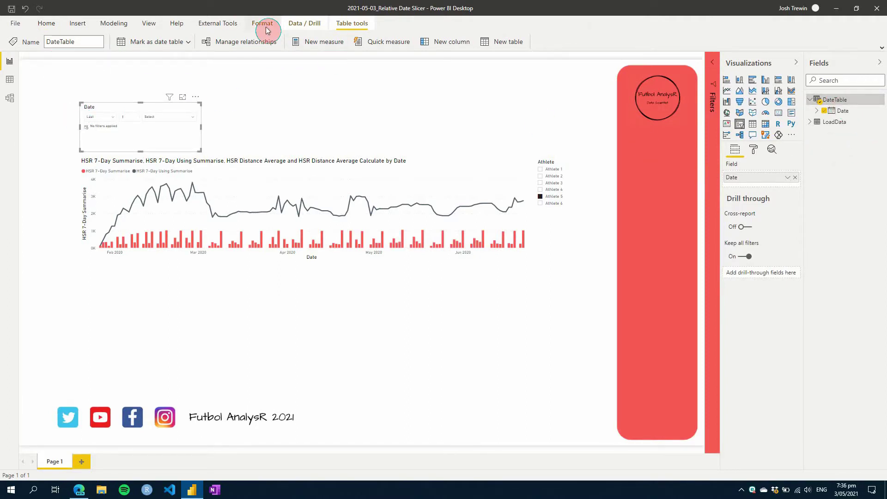
# - Create a new table DateTable_Disconnected from the pasted formula and confirm it has no relationships
pyautogui.click(146, 23)
pyautogui.click(114, 24)
pyautogui.click(319, 41)
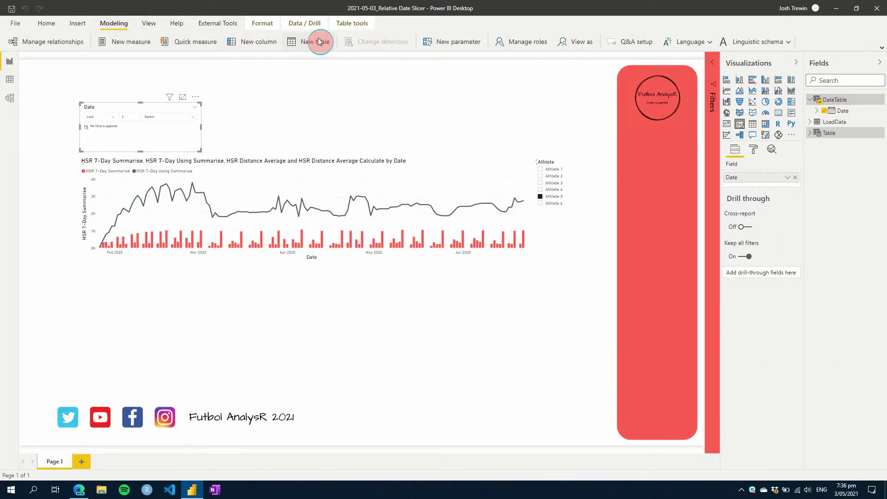
pyautogui.hotkey('ctrl', 'v')
pyautogui.click(95, 61)
pyautogui.write('_Disconnected')
pyautogui.press('Return')
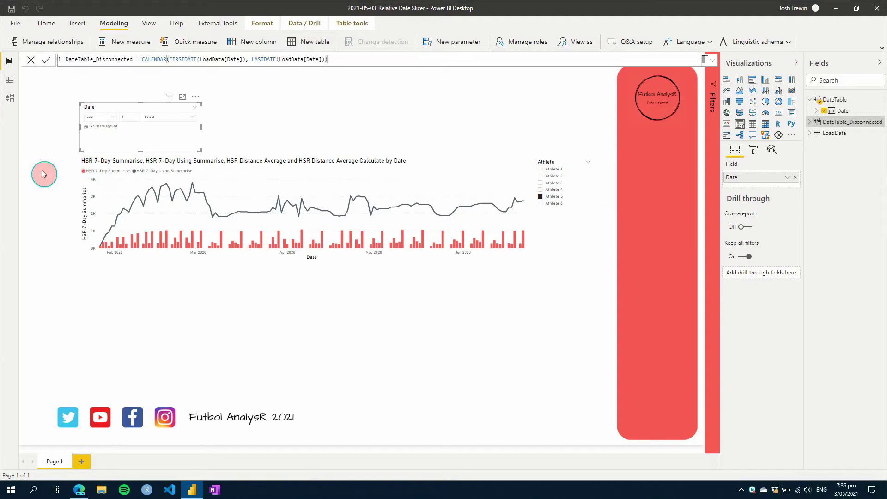
pyautogui.click(9, 97)
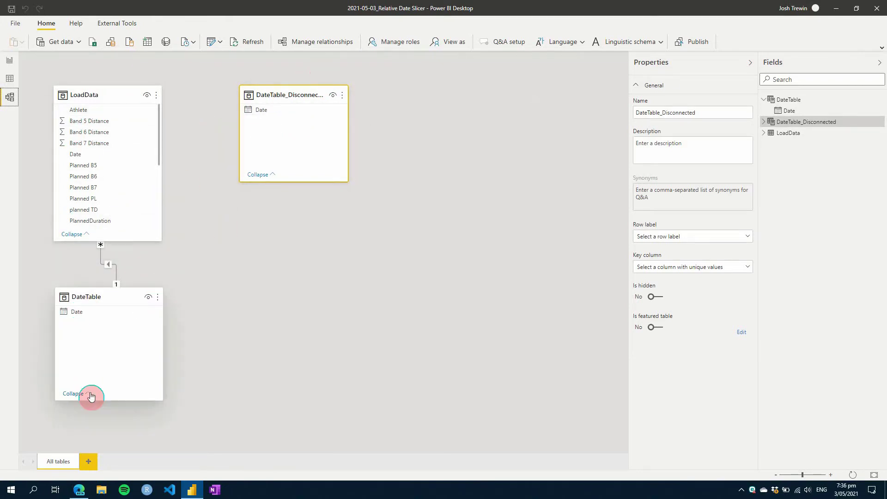
pyautogui.click(12, 63)
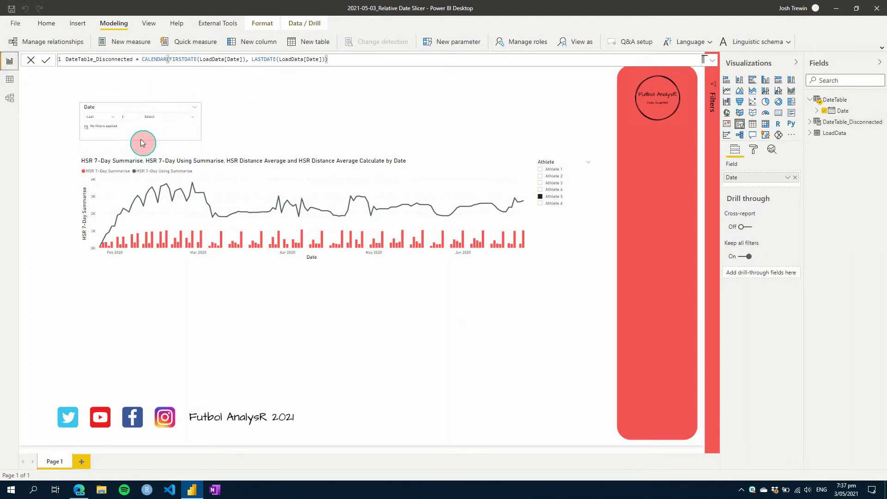
# - Replace the slicer's field with DateTable_Disconnected's Date and make the slicer a dropdown
pyautogui.click(323, 122)
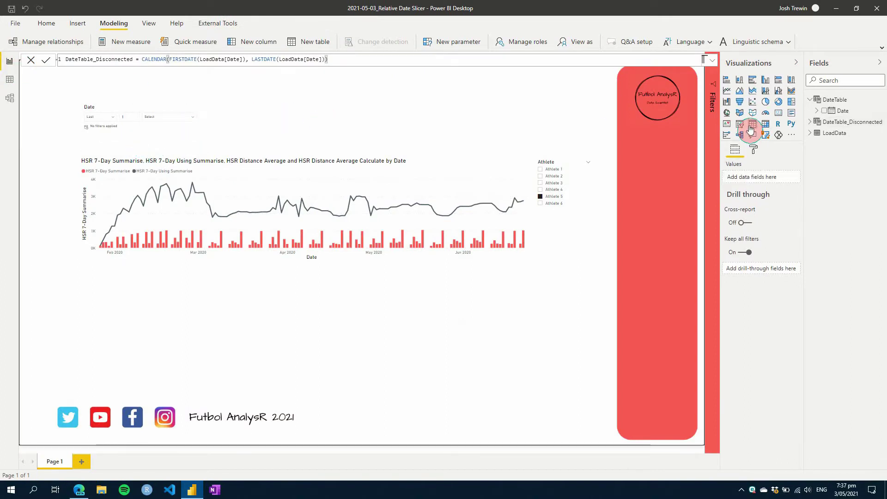
pyautogui.click(811, 122)
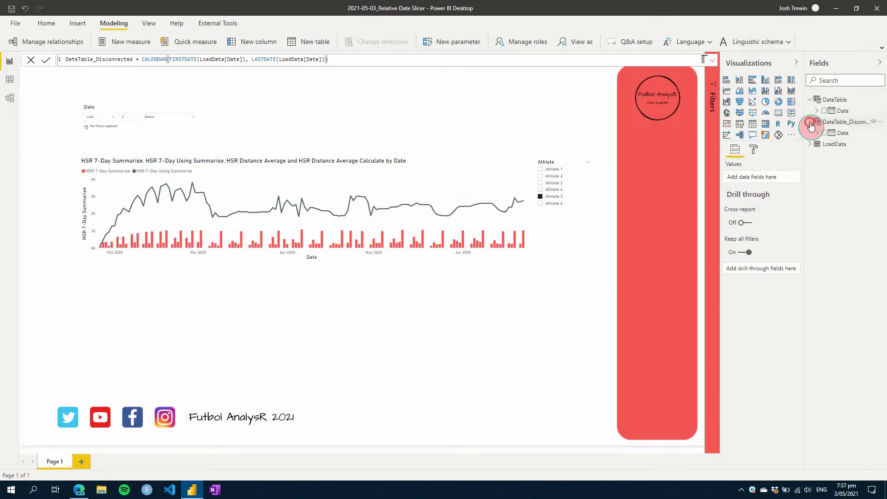
pyautogui.click(109, 110)
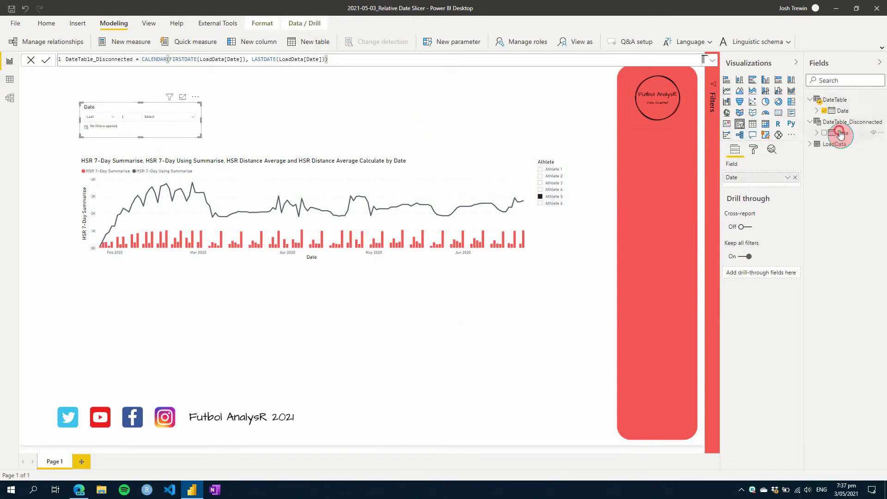
pyautogui.moveTo(840, 133); pyautogui.dragTo(787, 179)
pyautogui.click(795, 179)
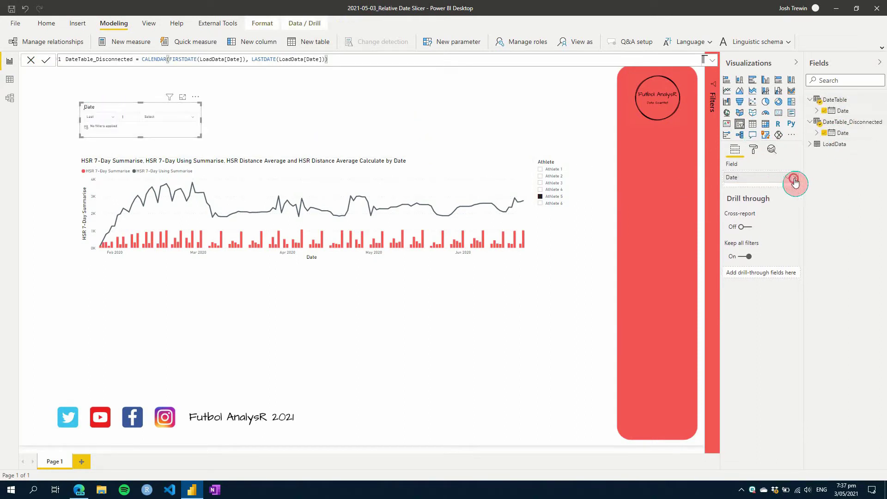
pyautogui.click(196, 111)
pyautogui.click(209, 160)
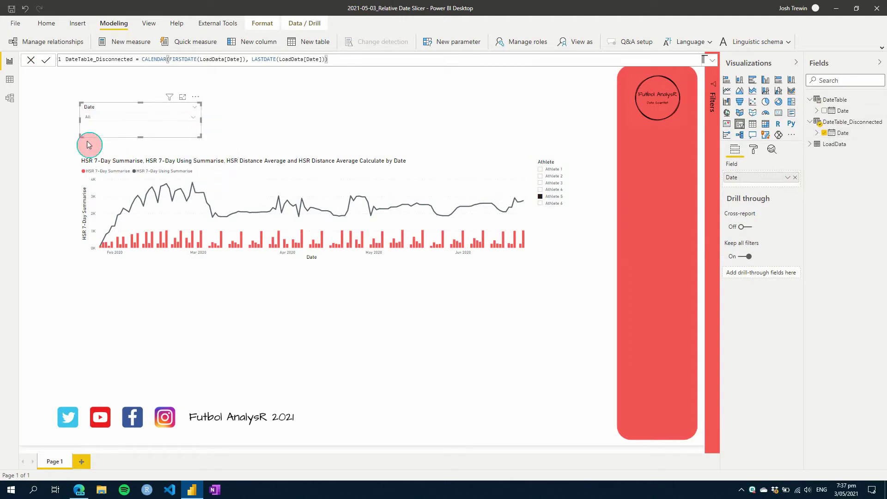
# - Change the DateTable_Disconnected Date column's data type to Date
pyautogui.click(10, 80)
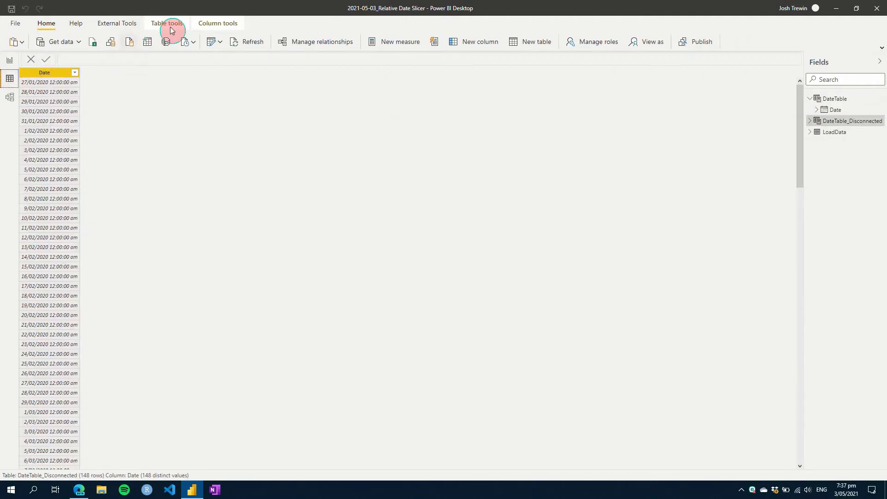
pyautogui.click(220, 24)
pyautogui.click(215, 43)
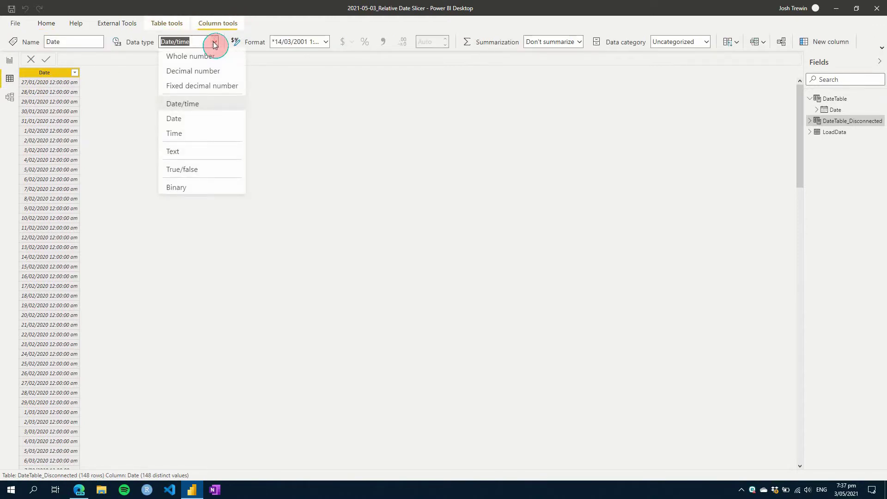
pyautogui.click(196, 119)
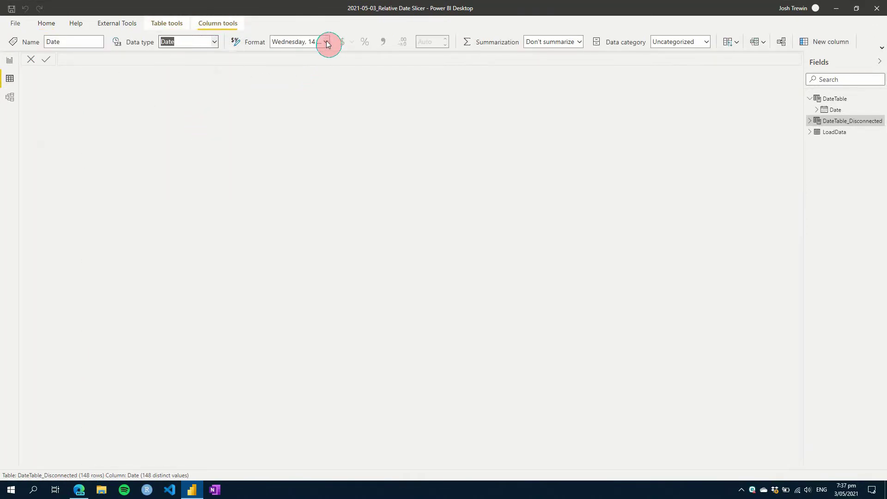
# - Re-sort the slicer's dates and select Monday, 22 June 2020
pyautogui.click(4, 70)
pyautogui.click(178, 121)
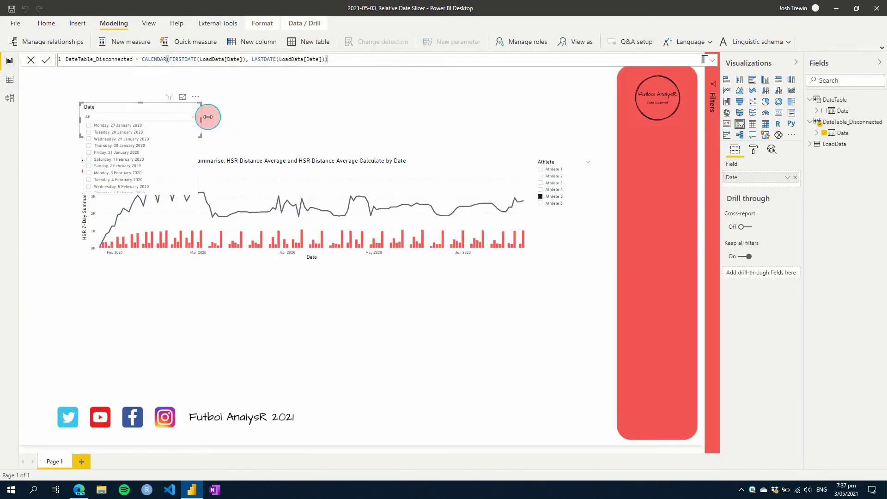
pyautogui.click(195, 97)
pyautogui.click(230, 155)
pyautogui.click(182, 117)
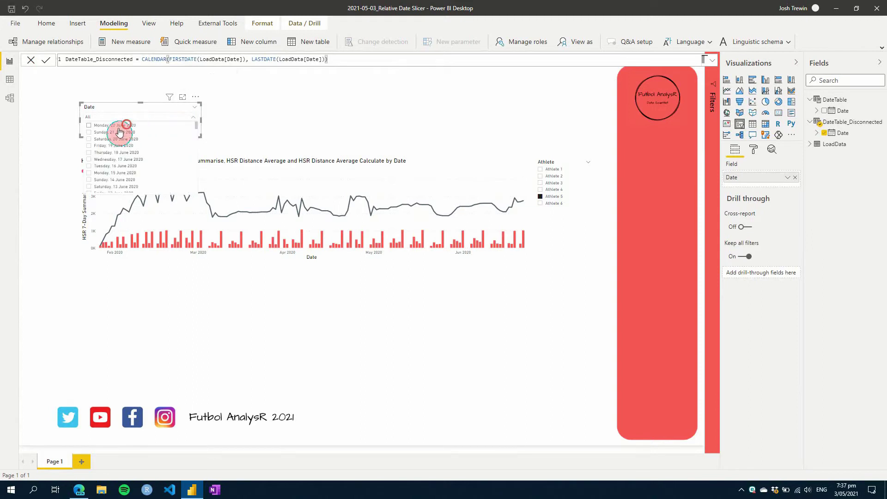
pyautogui.click(121, 126)
pyautogui.click(324, 111)
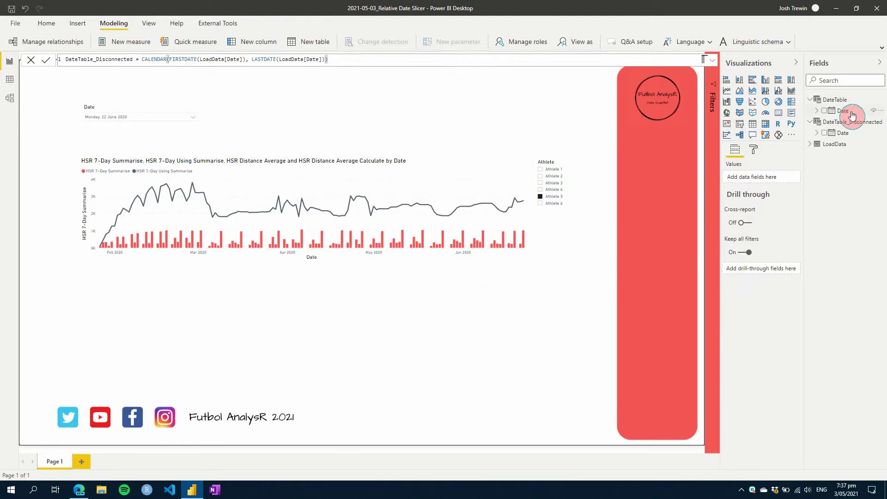
# - Create measure Selected_Date = SELECTEDVALUE('DateTable_Disconnected'[Date]) in DateTable_Disconnected
pyautogui.rightClick(839, 123)
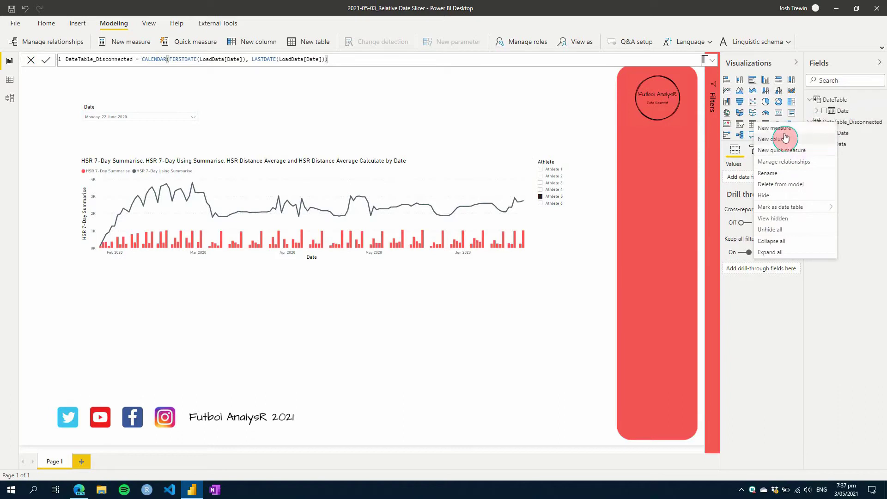
pyautogui.press('Escape')
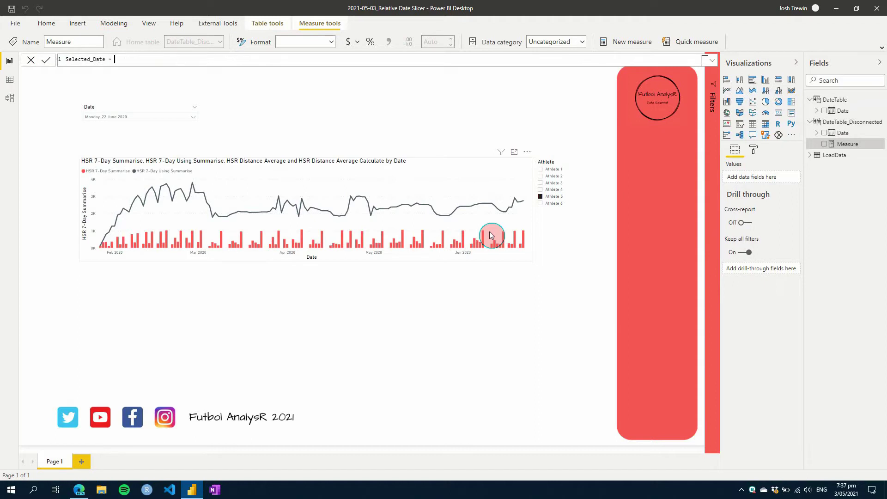
pyautogui.write('selectedv')
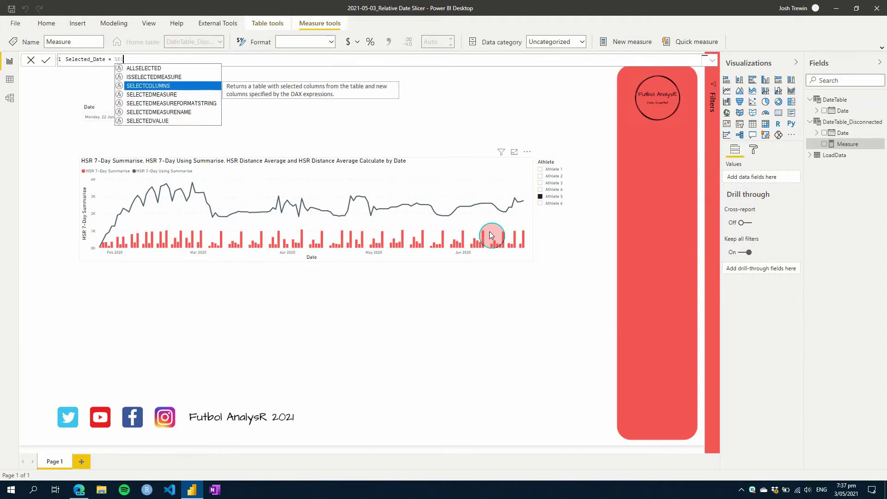
pyautogui.press('Tab')
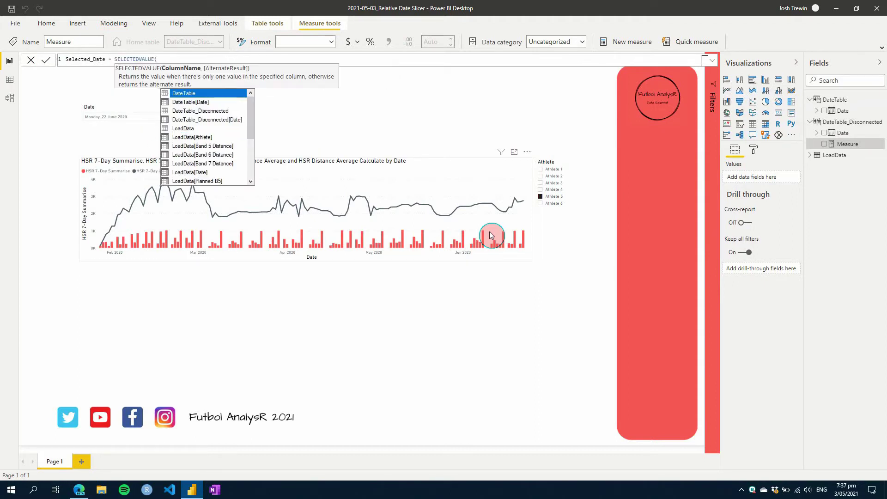
pyautogui.press('Down')
pyautogui.press('Down')
pyautogui.press('Tab')
pyautogui.write('[')
pyautogui.press('Tab')
pyautogui.write(')')
pyautogui.click(491, 236)
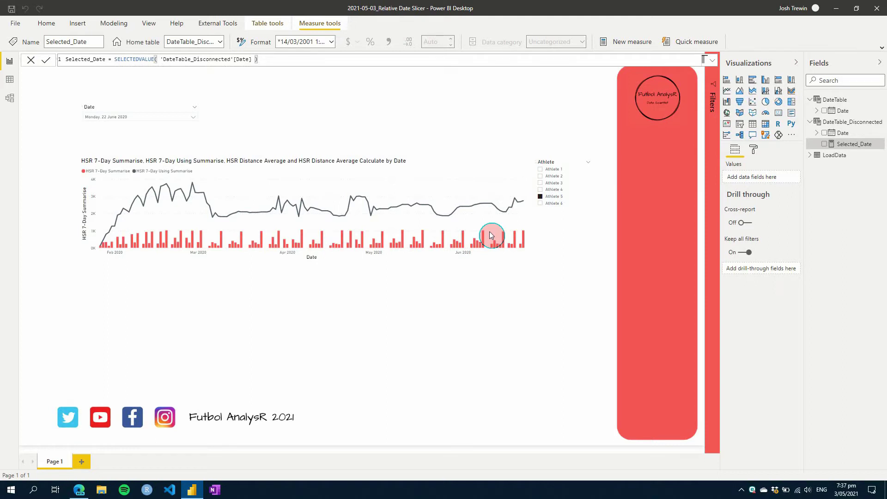
# - Add a Selected_Date card showing 22/06/2020 12:00:00 a.m. to the report
pyautogui.moveTo(835, 142); pyautogui.dragTo(363, 154)
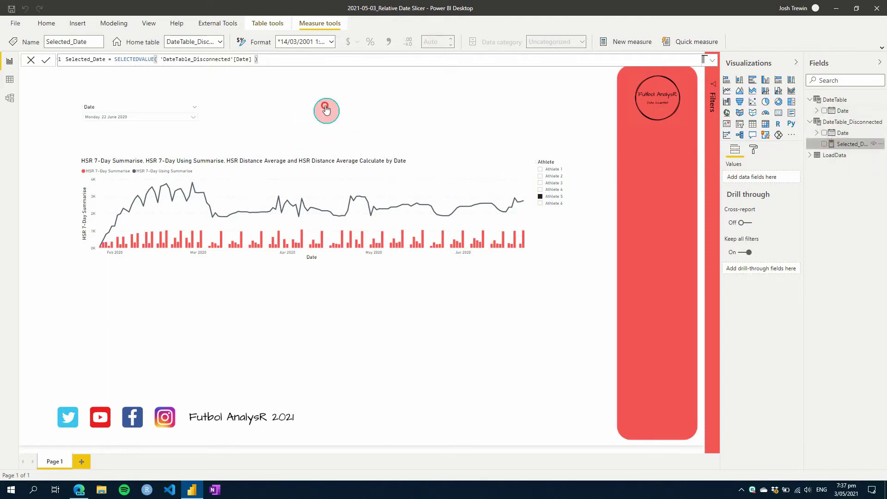
pyautogui.moveTo(325, 110); pyautogui.dragTo(326, 110)
pyautogui.click(779, 113)
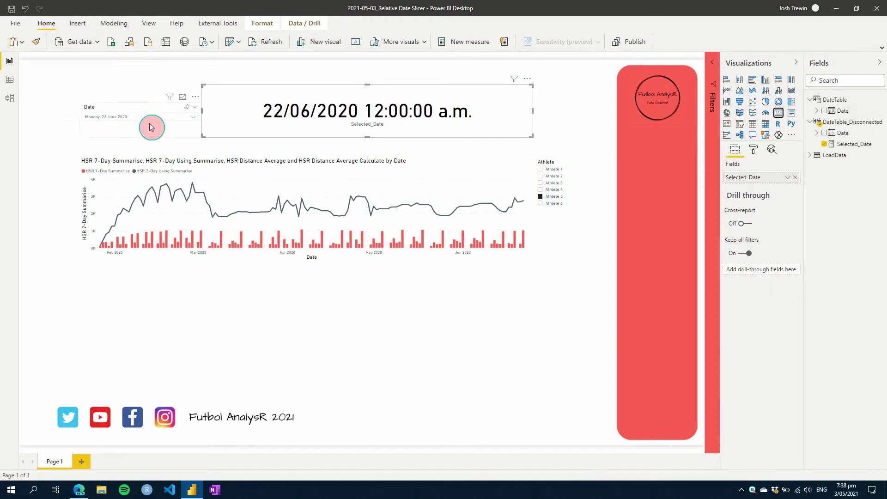
# - Raise the Date slicer's item text size to 15 pt and change the item font colour
pyautogui.click(131, 109)
pyautogui.click(753, 148)
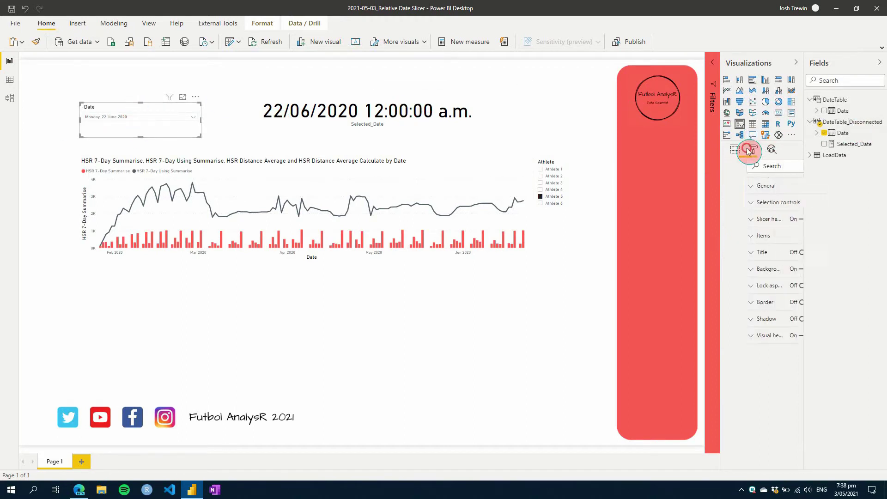
pyautogui.click(740, 249)
pyautogui.click(741, 244)
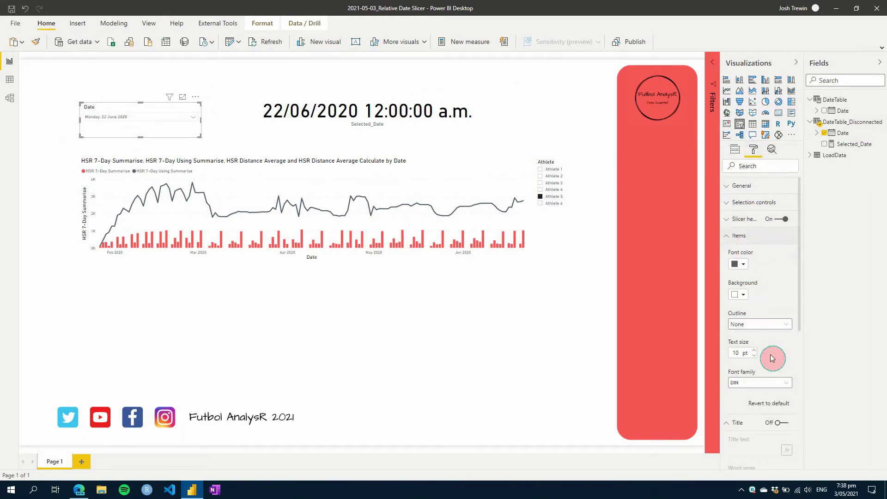
pyautogui.click(755, 352)
pyautogui.click(755, 352)
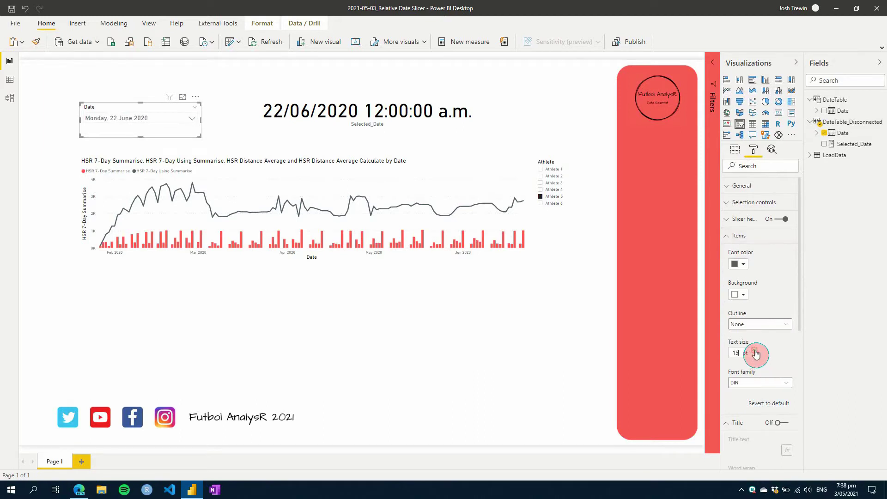
pyautogui.click(741, 264)
pyautogui.click(745, 286)
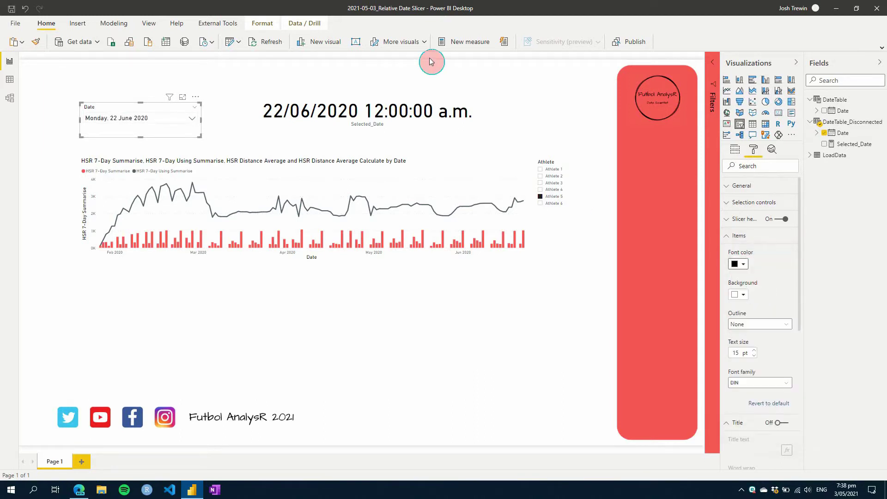
# - Delete the Selected_Date card and add DateTable measure Date_Filter = VAR _selected = [Selected_Date] RETURN _selected
pyautogui.click(357, 122)
pyautogui.press('Delete')
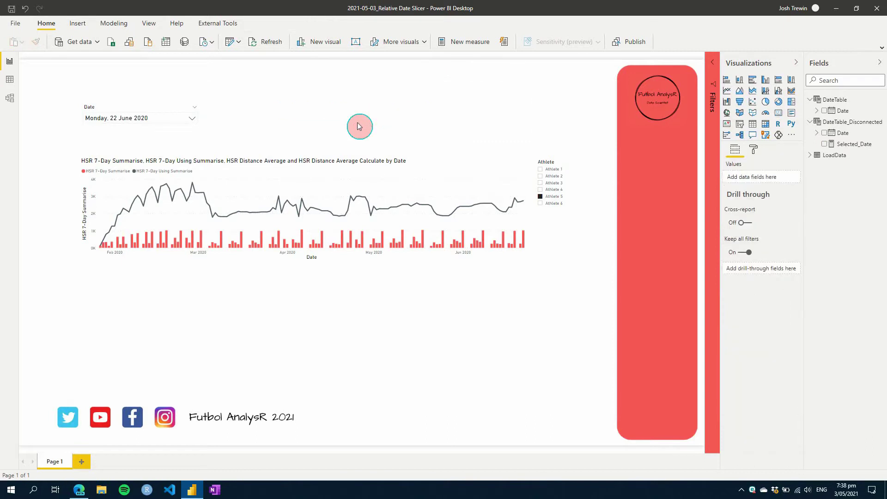
pyautogui.rightClick(838, 100)
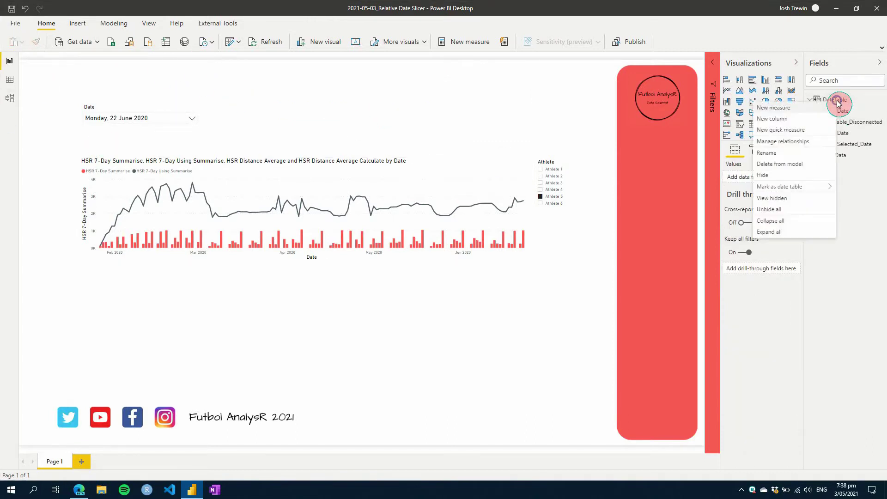
pyautogui.click(803, 111)
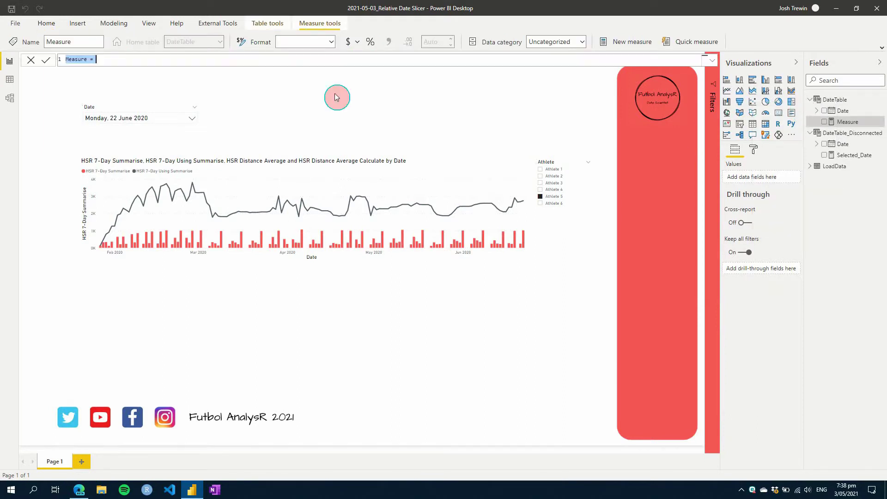
pyautogui.write('Date_Filter =')
pyautogui.hotkey('shift', 'Return')
pyautogui.write('VAR _selected ')
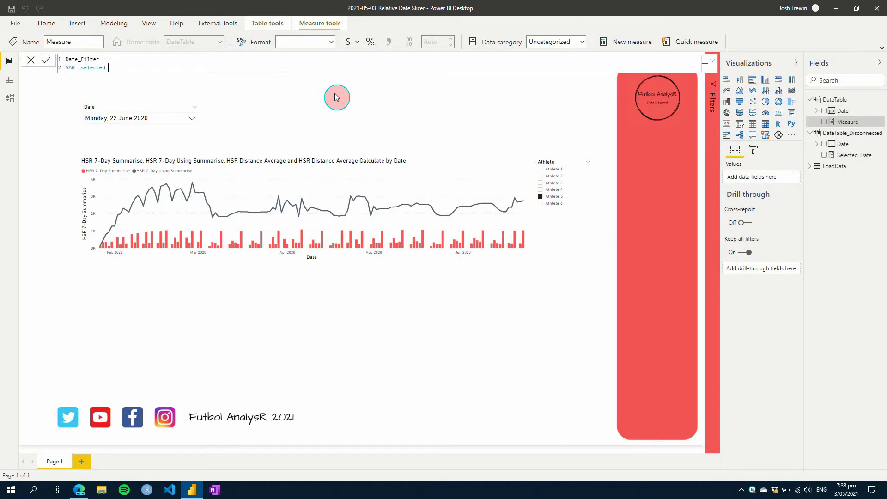
pyautogui.write('= [Selected_Date]')
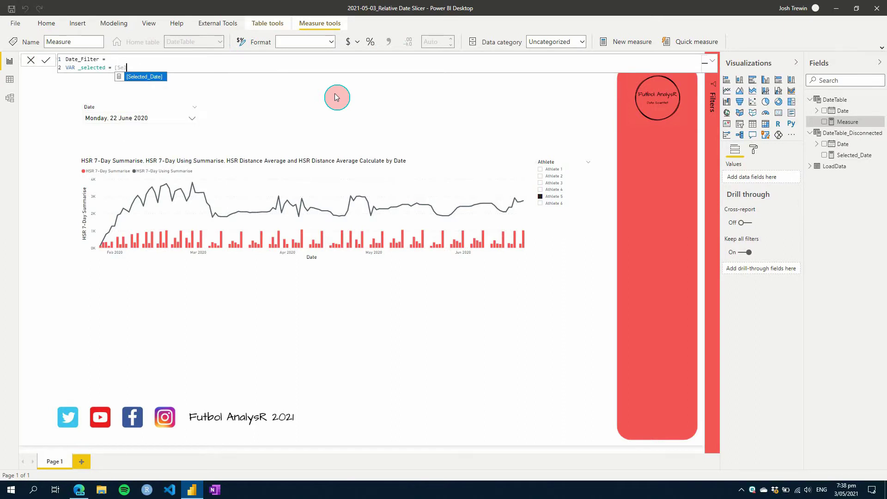
pyautogui.hotkey('shift', 'Return')
pyautogui.hotkey('shift', 'Return')
pyautogui.write('RETURN')
pyautogui.hotkey('shift', 'Return')
pyautogui.write('_selected')
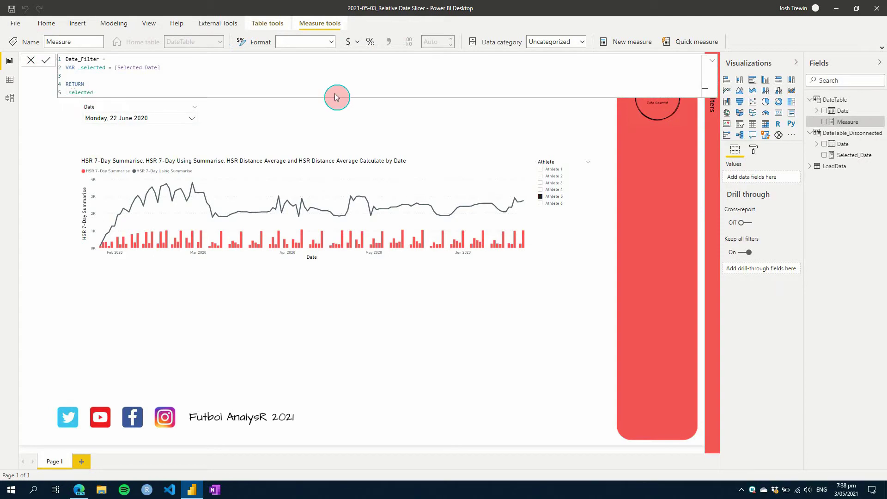
pyautogui.press('Return')
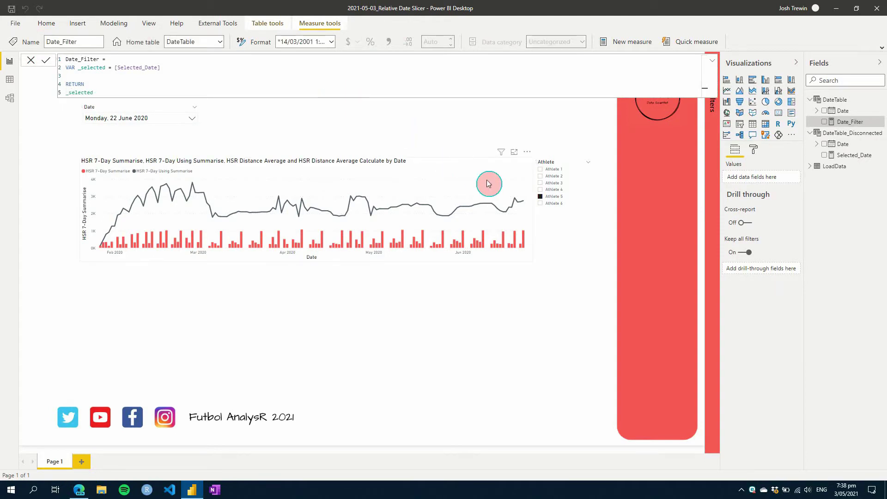
# - Add Date_Filter to the combo chart's tooltips
pyautogui.click(488, 182)
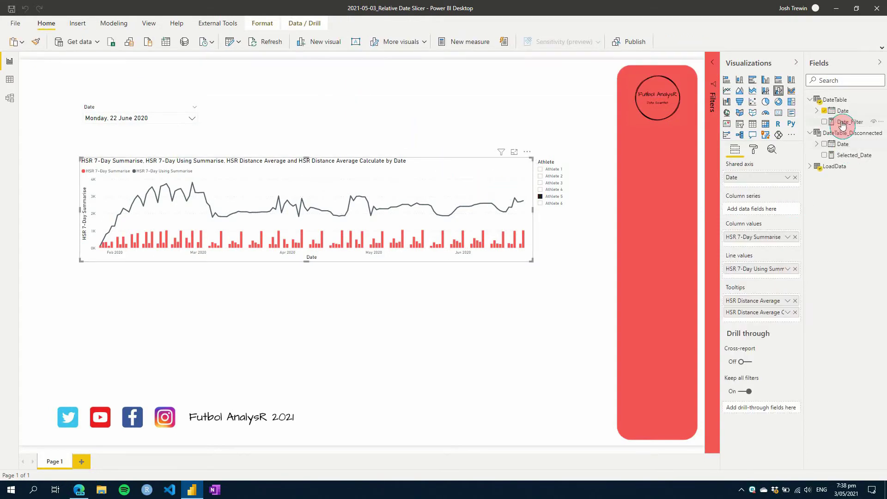
pyautogui.moveTo(841, 122); pyautogui.dragTo(783, 321)
pyautogui.moveTo(525, 241)
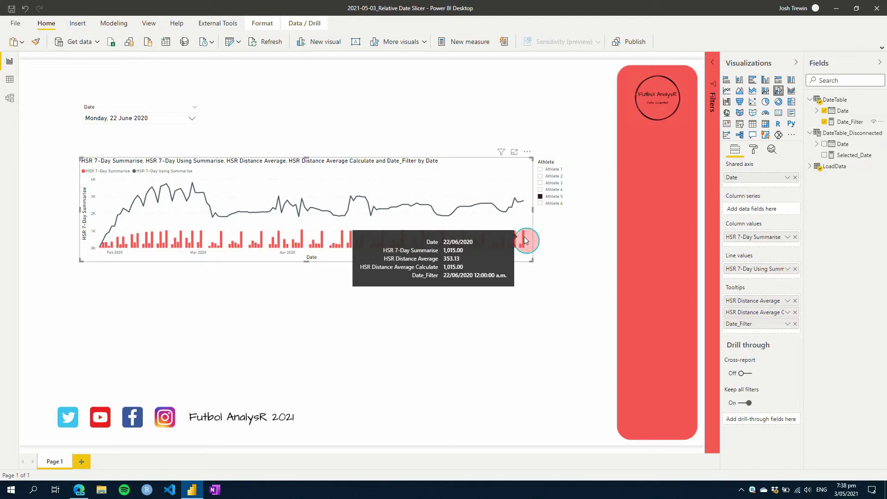
# - Edit Date_Filter to add VAR _date = MIN('DateTable'[Date]) and return _date
pyautogui.click(862, 121)
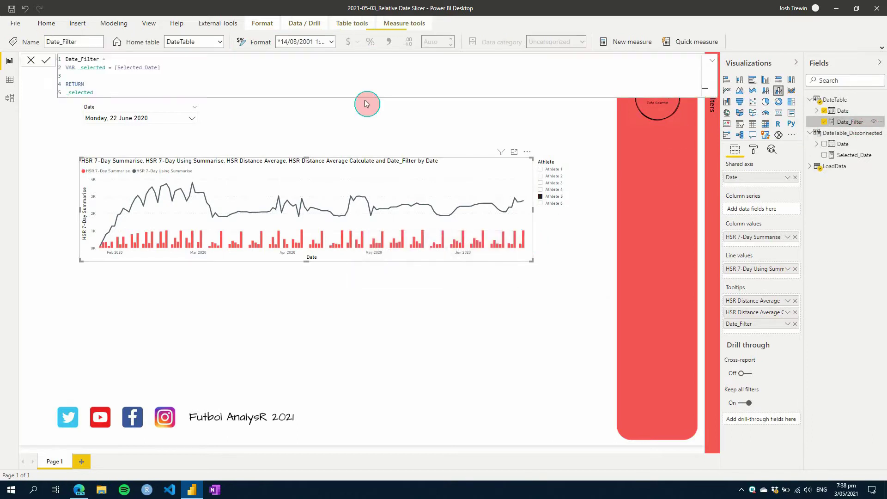
pyautogui.click(169, 67)
pyautogui.press('Return')
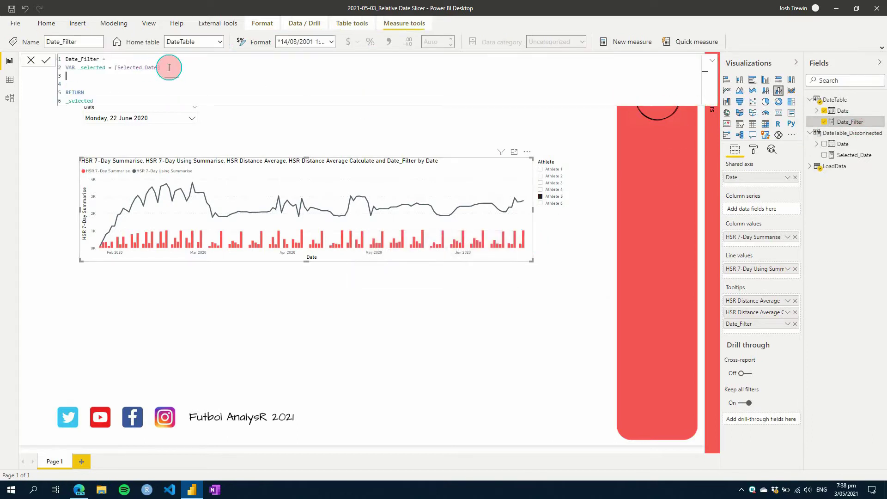
pyautogui.write("VAR _date = MIN ( '")
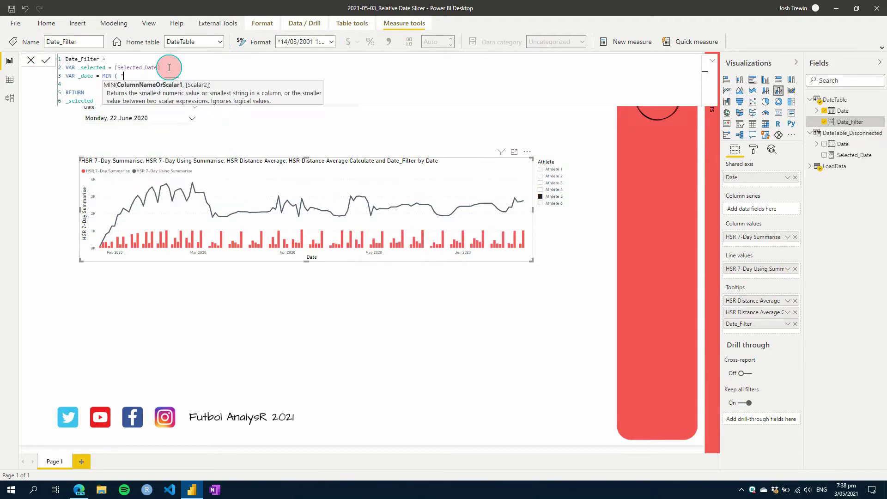
pyautogui.write('Date')
pyautogui.press('BackSpace')
pyautogui.press('BackSpace')
pyautogui.press('BackSpace')
pyautogui.press('BackSpace')
pyautogui.press('BackSpace')
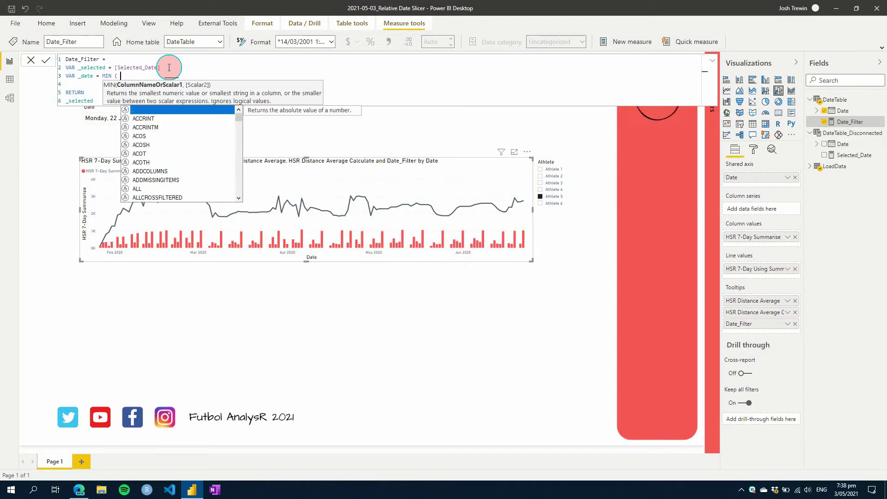
pyautogui.write("'Da")
pyautogui.press('Tab')
pyautogui.write('[')
pyautogui.press('Tab')
pyautogui.write(')')
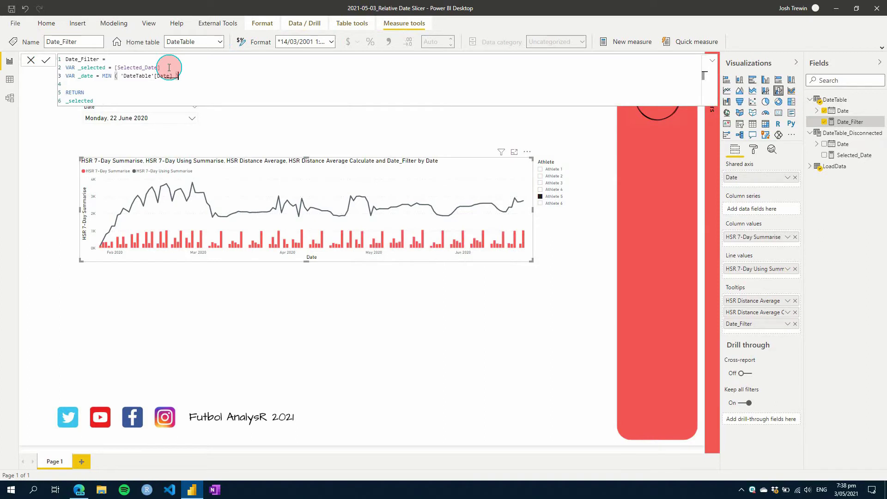
pyautogui.press('Down')
pyautogui.press('Down')
pyautogui.press('Down')
pyautogui.hotkey('shift', 'Left')
pyautogui.hotkey('shift', 'Left')
pyautogui.hotkey('shift', 'Left')
pyautogui.hotkey('shift', 'Left')
pyautogui.hotkey('shift', 'Left')
pyautogui.hotkey('shift', 'Left')
pyautogui.hotkey('shift', 'Left')
pyautogui.hotkey('shift', 'Left')
pyautogui.write('date')
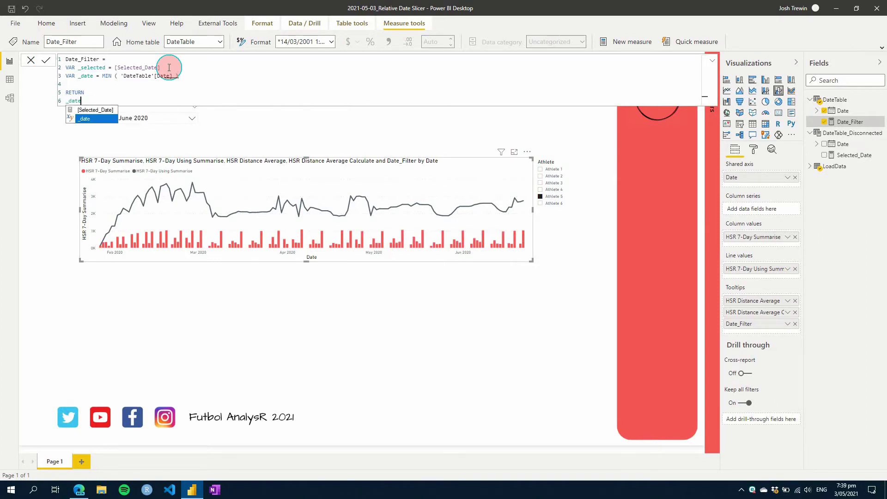
pyautogui.press('Escape')
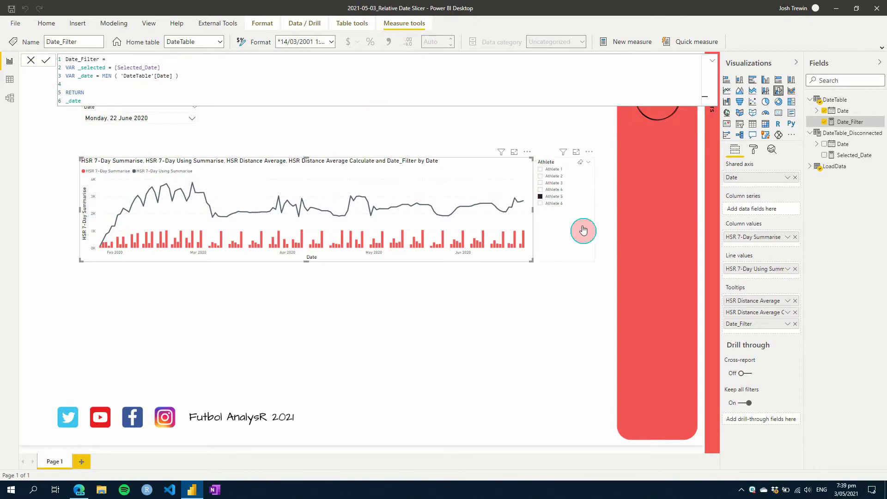
pyautogui.moveTo(525, 244)
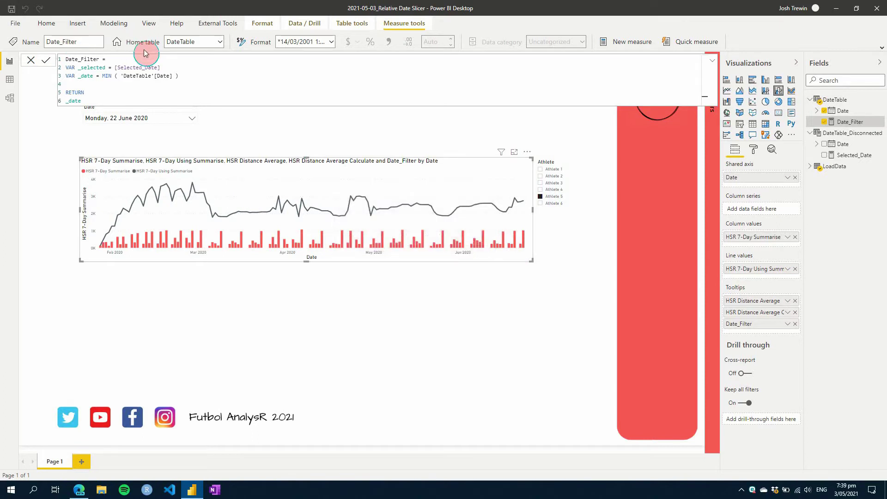
# - Add VAR _filter = IF(_date = _selected, 1, 0) to Date_Filter and return _filter
pyautogui.click(196, 81)
pyautogui.write('VAR ')
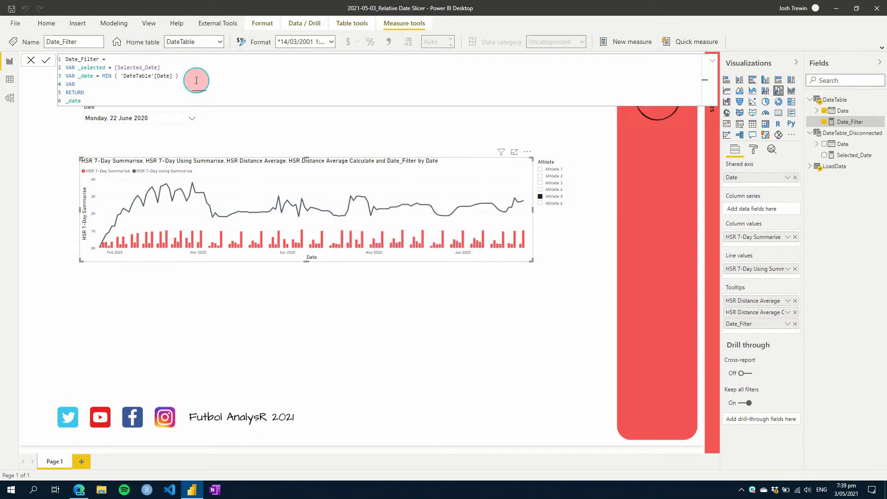
pyautogui.write('_filter = IF ( ')
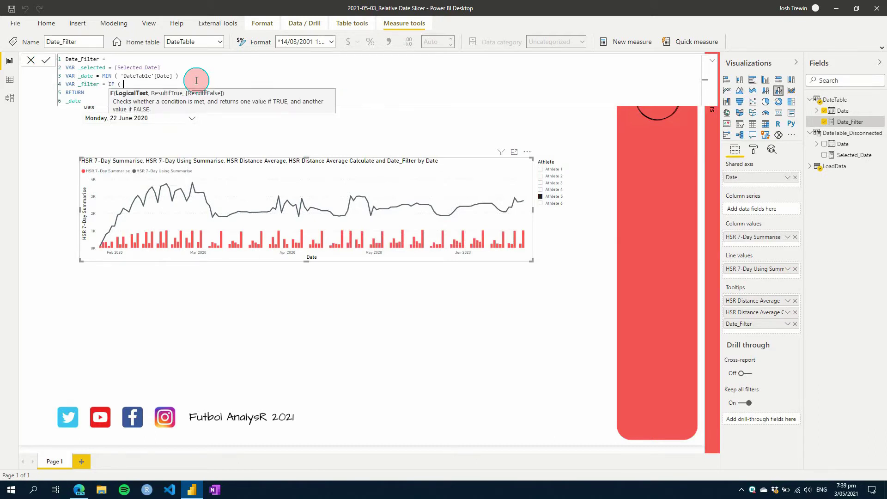
pyautogui.write('_date = _selected, 1, ')
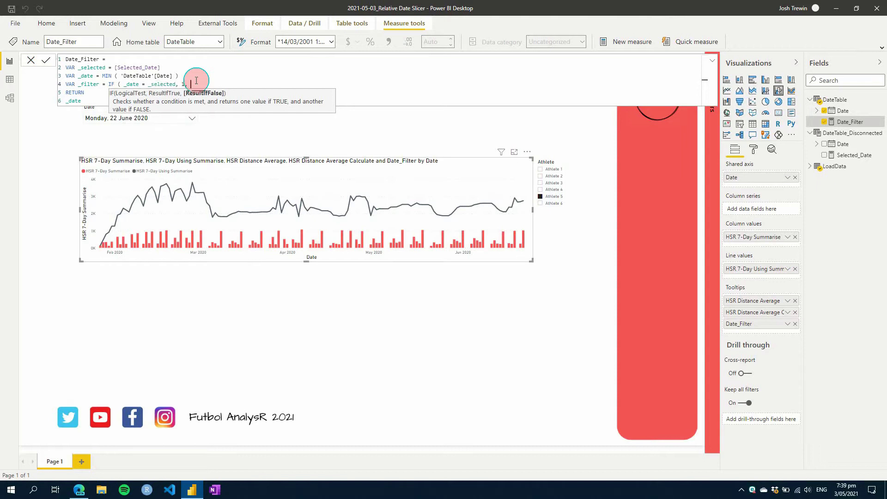
pyautogui.write('0 )')
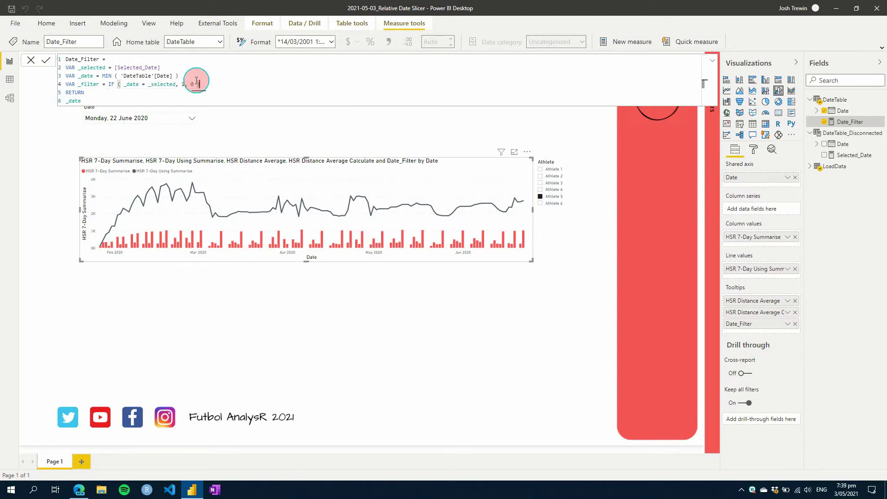
pyautogui.press('Down')
pyautogui.press('Down')
pyautogui.hotkey('shift', 'Left')
pyautogui.hotkey('shift', 'Left')
pyautogui.hotkey('shift', 'Left')
pyautogui.hotkey('shift', 'Left')
pyautogui.write('filter')
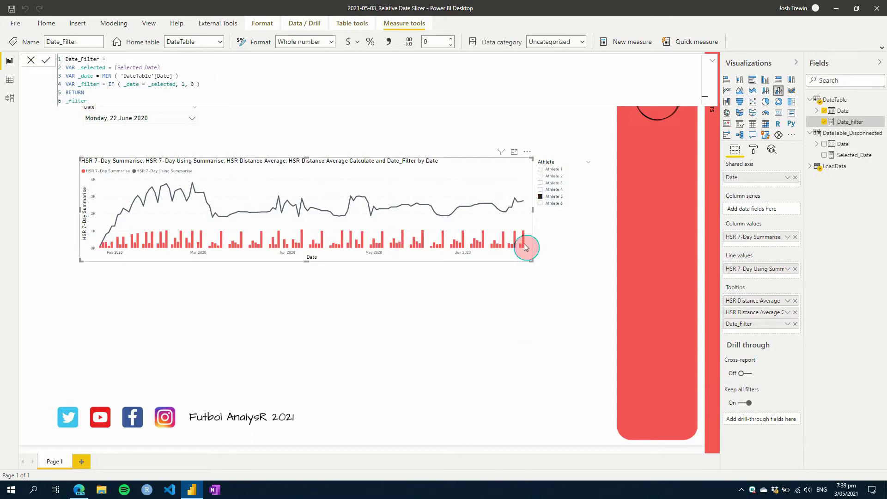
pyautogui.moveTo(524, 243)
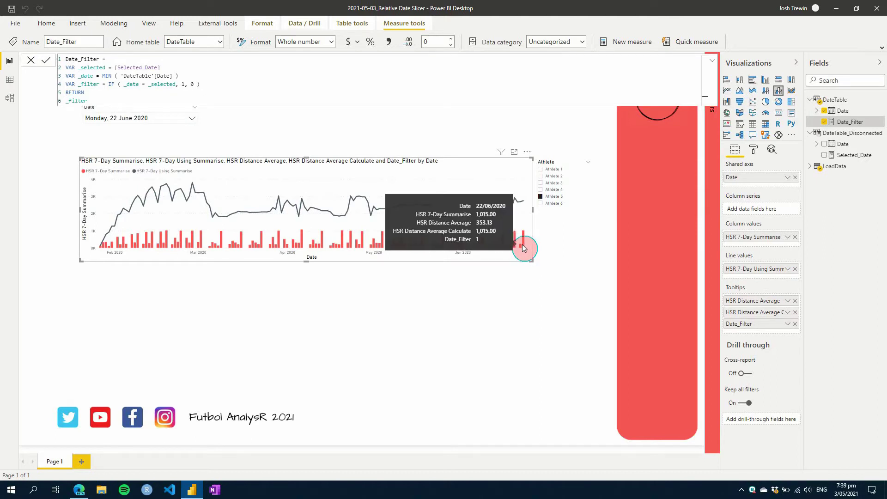
# - Test the flag by picking 20 June, 19 June, then 22 June 2020 in the Date slicer
pyautogui.click(145, 124)
pyautogui.click(141, 149)
pyautogui.click(148, 162)
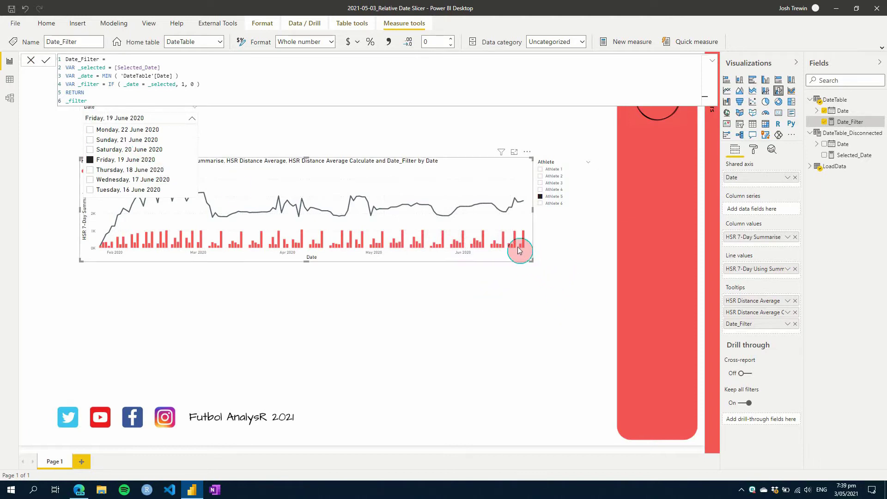
pyautogui.moveTo(518, 250)
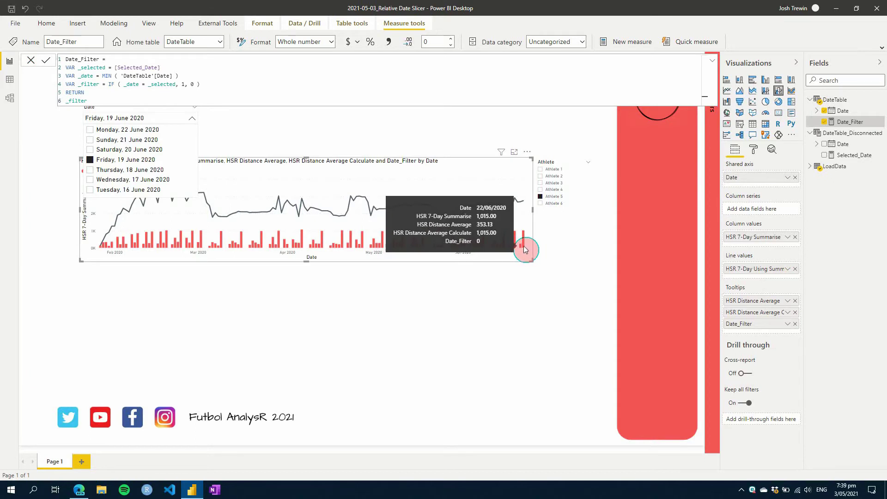
pyautogui.click(115, 131)
pyautogui.click(229, 86)
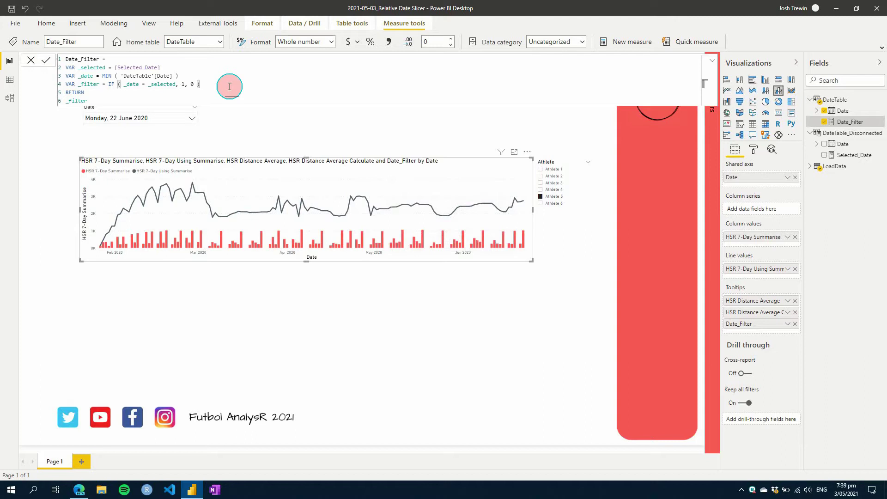
# - Insert VAR _daterange = _selected - 7 as a new line after line 3 of Date_Filter
pyautogui.click(197, 77)
pyautogui.press('Return')
pyautogui.write('VAR ')
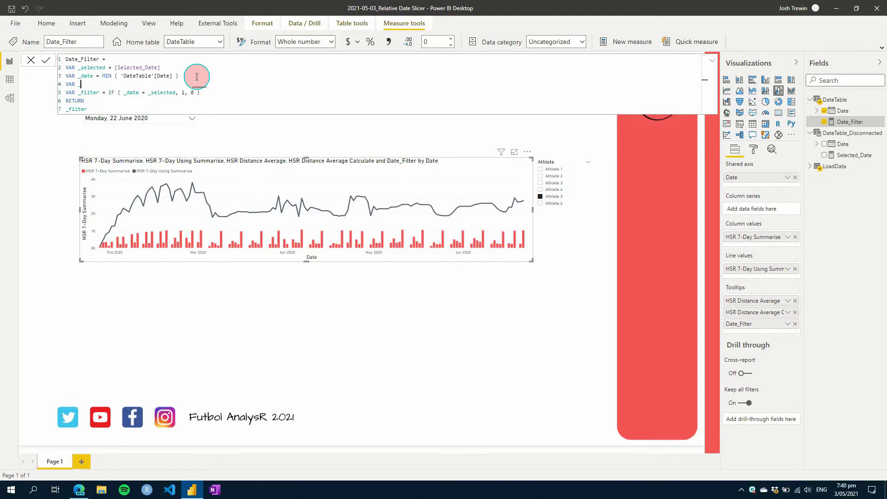
pyautogui.write('_daterange')
pyautogui.write('= _selec')
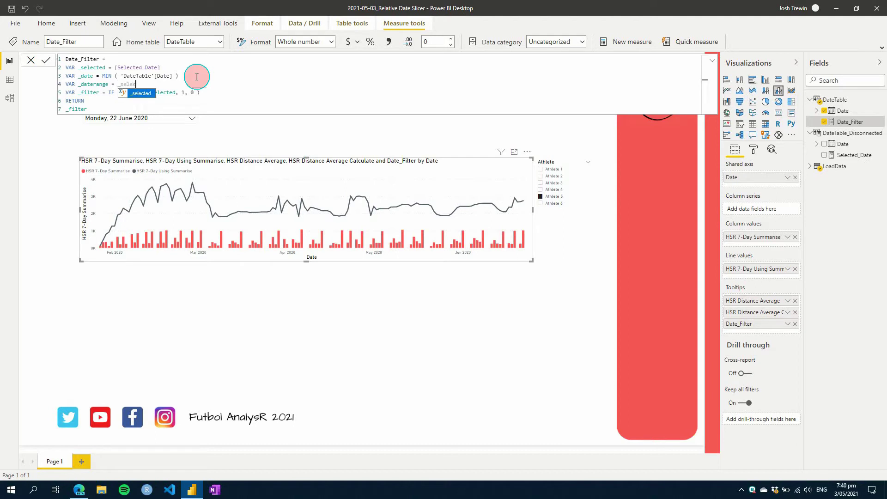
pyautogui.write('ted - 7')
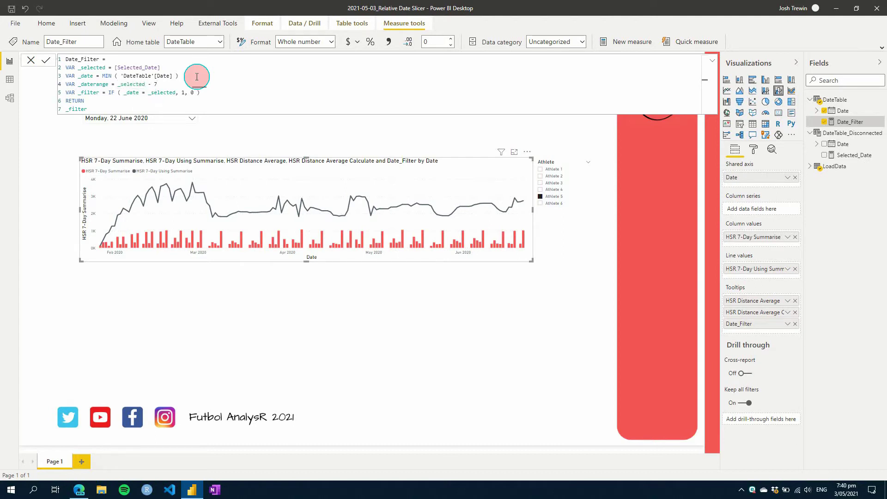
# - Rewrite line 5 of Date_Filter as IF(_date <= _selected, IF(_date >= _daterange, 1, 0), 0) and commit it
pyautogui.click(143, 93)
pyautogui.write('<')
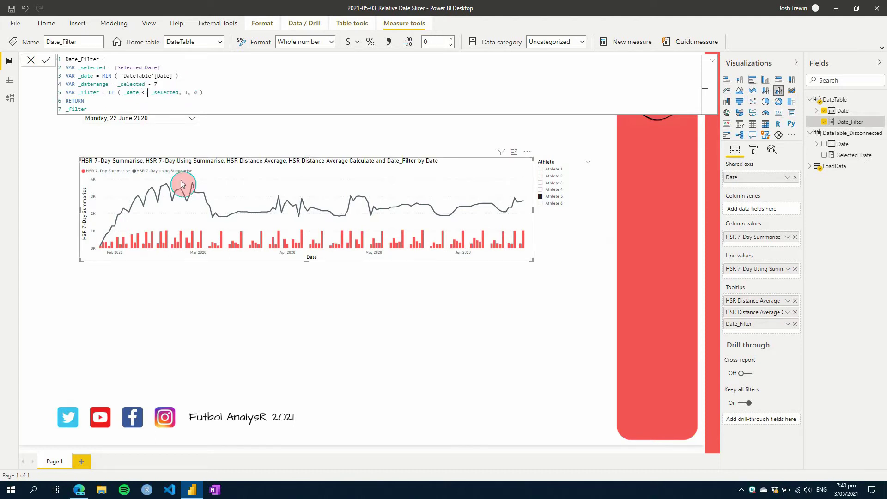
pyautogui.press('Right')
pyautogui.press('Right')
pyautogui.press('Right')
pyautogui.press('Right')
pyautogui.press('Right')
pyautogui.press('Right')
pyautogui.press('Right')
pyautogui.press('Right')
pyautogui.press('Right')
pyautogui.hotkey('shift', 'Left')
pyautogui.write('IF ( ')
pyautogui.write('>=')
pyautogui.press('Left')
pyautogui.press('Left')
pyautogui.press('Left')
pyautogui.write('_date')
pyautogui.press('Right')
pyautogui.press('Right')
pyautogui.press('Right')
pyautogui.write('_daterange, 1 ')
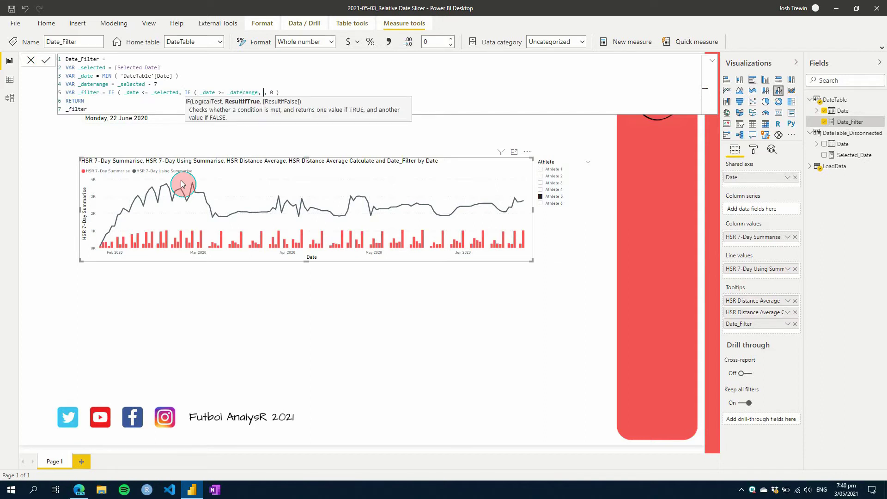
pyautogui.write(', 0 )')
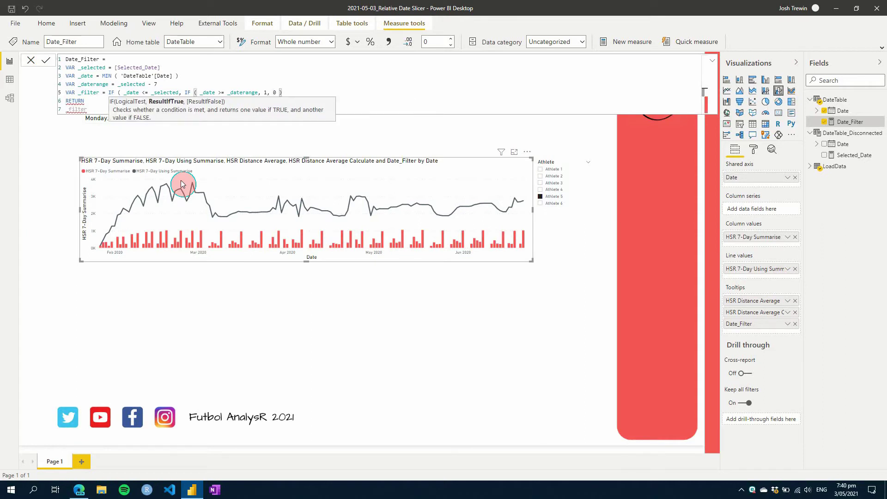
pyautogui.write(', 0 )')
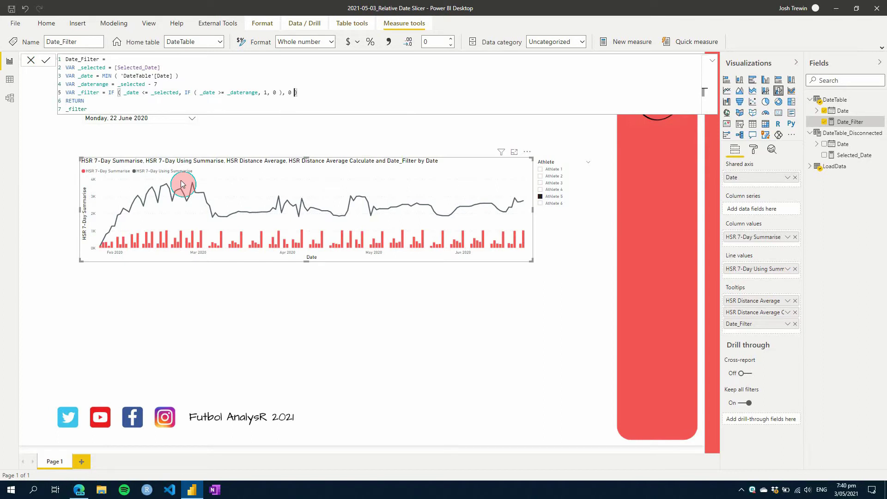
pyautogui.press('Return')
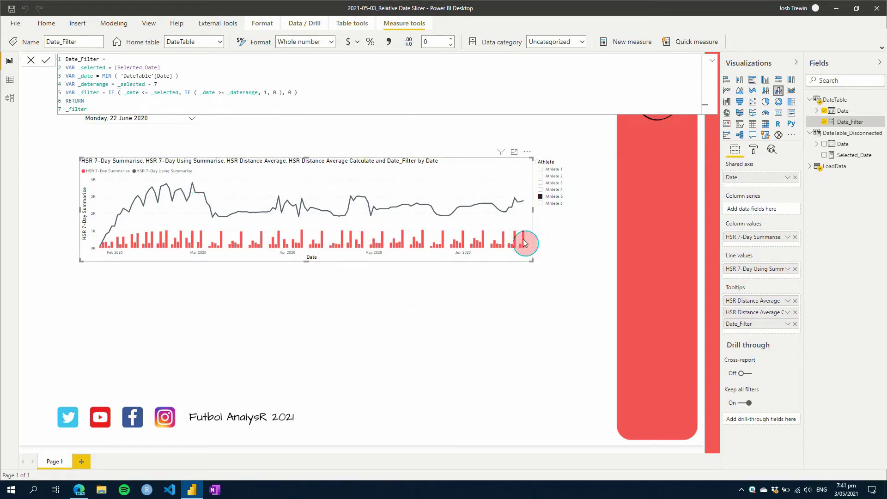
pyautogui.moveTo(523, 239)
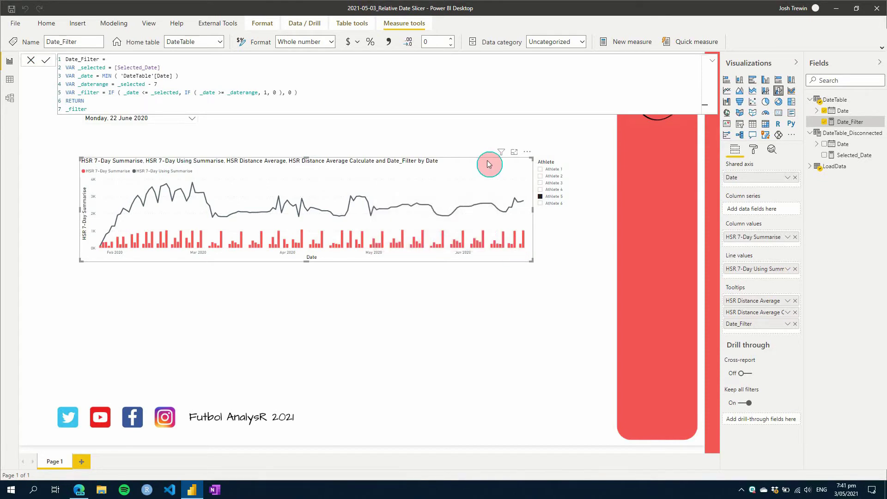
# - Move Date_Filter from the chart's tooltips to a visual-level filter set to 'is 1'
pyautogui.click(561, 293)
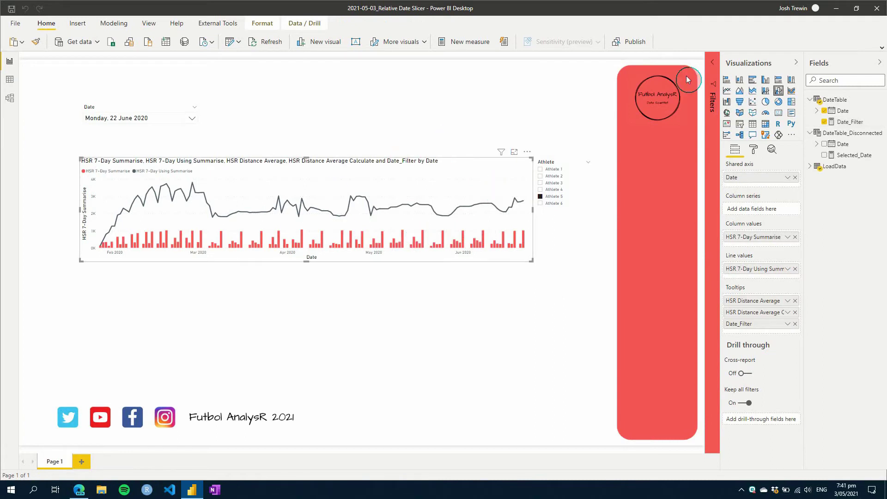
pyautogui.click(714, 68)
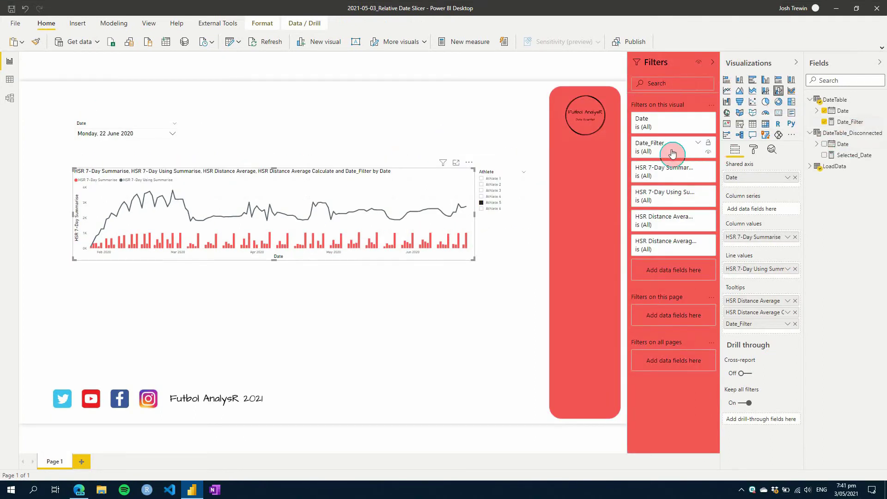
pyautogui.click(795, 324)
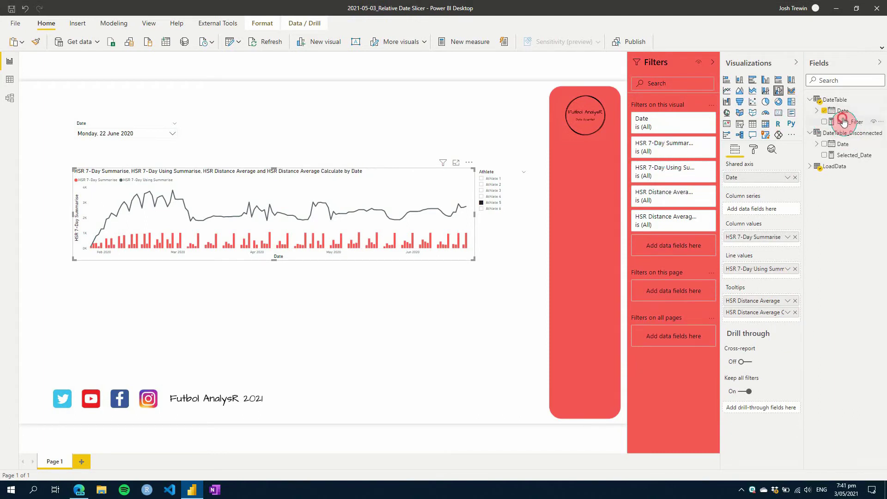
pyautogui.moveTo(843, 121); pyautogui.dragTo(675, 241)
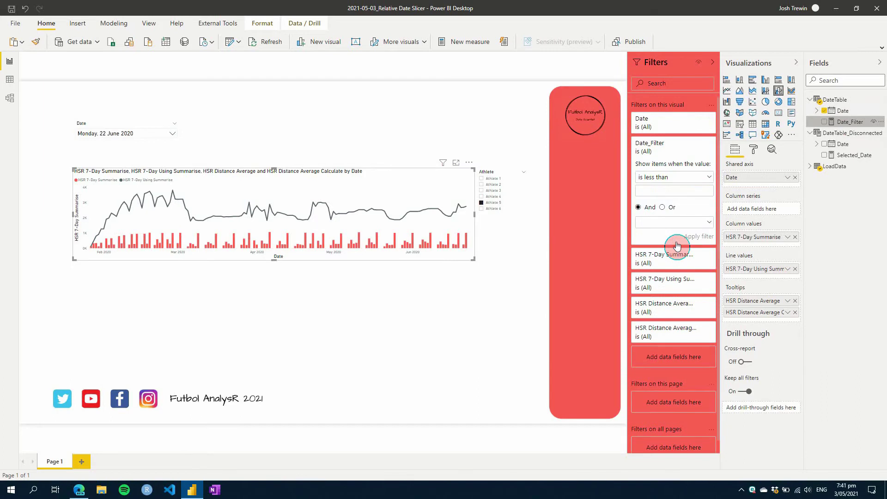
pyautogui.click(669, 179)
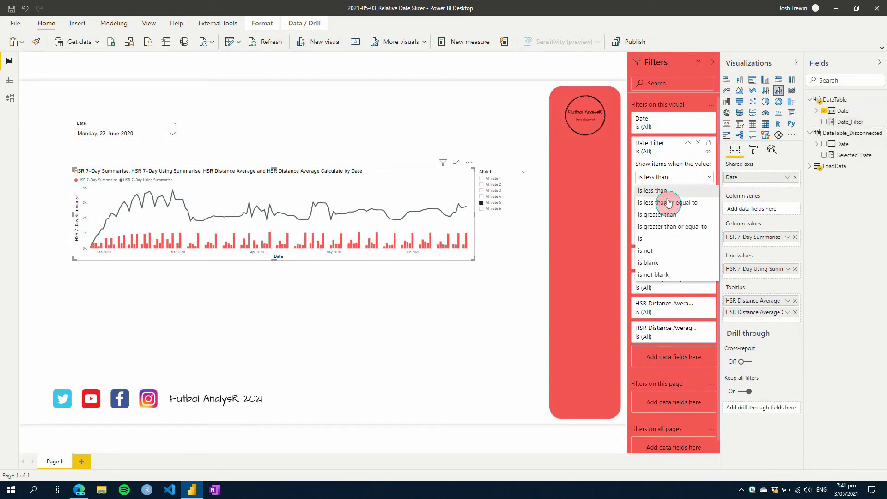
pyautogui.click(656, 234)
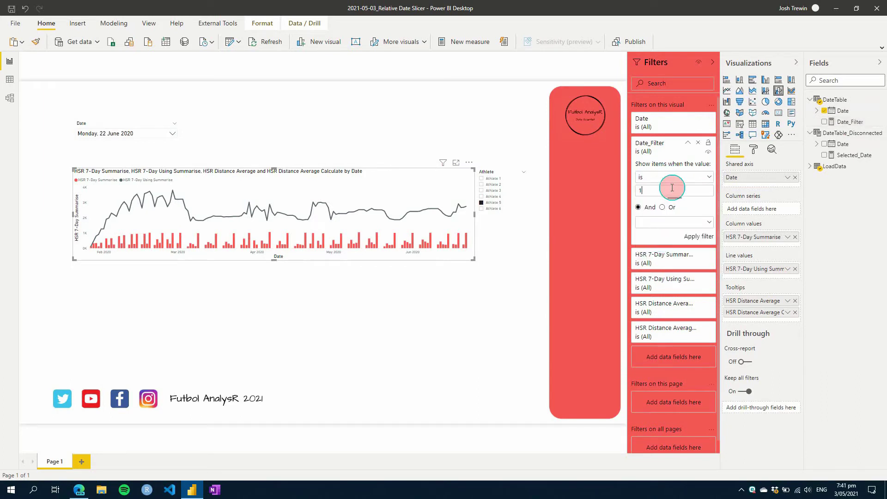
pyautogui.click(672, 187)
pyautogui.write('1')
pyautogui.click(700, 237)
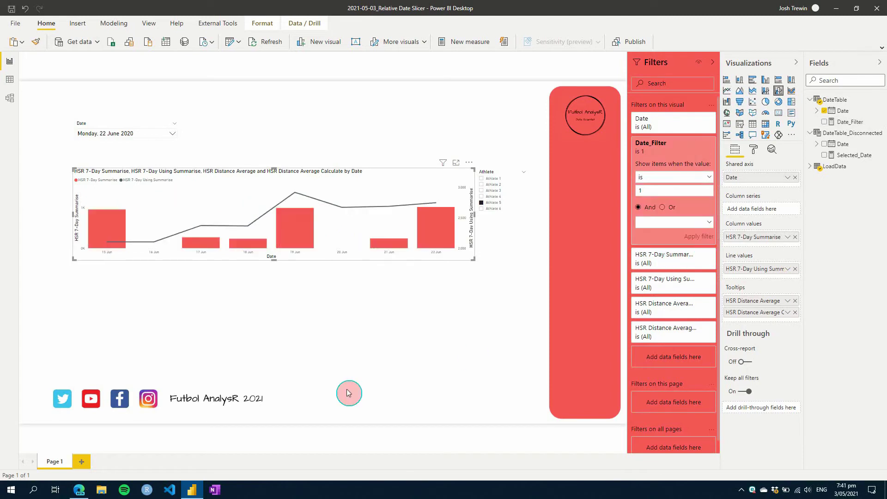
# - Test the Date slicer with Friday 19 June, then Monday 22 June 2020
pyautogui.click(236, 352)
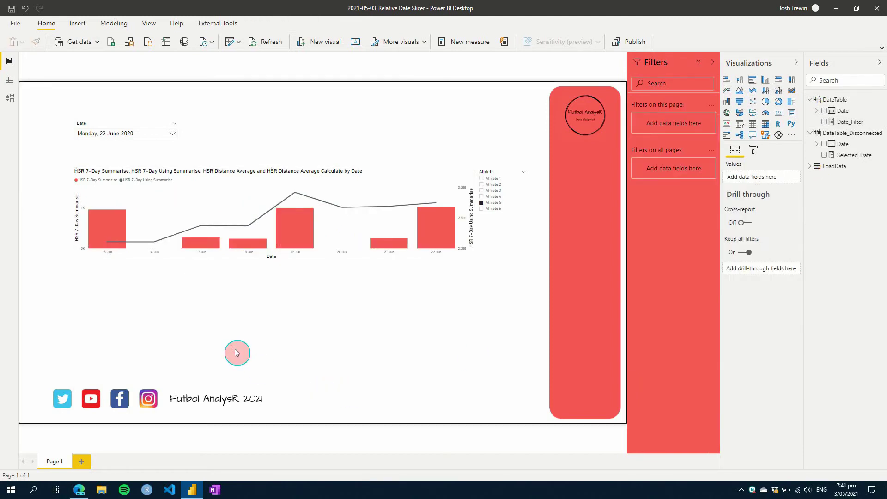
pyautogui.click(122, 138)
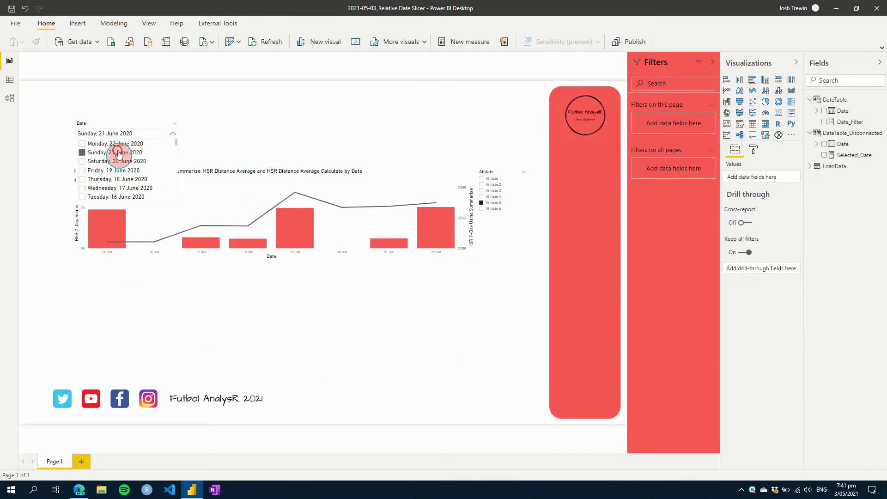
pyautogui.click(128, 171)
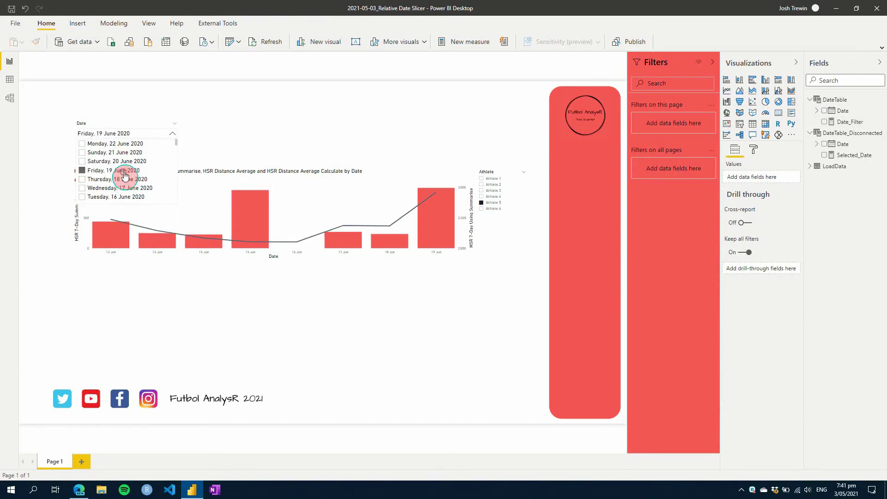
pyautogui.click(130, 144)
# - Change Date_Filter's range from _selected - 7 to - 14, then to _selected - 21
pyautogui.click(411, 307)
pyautogui.click(849, 123)
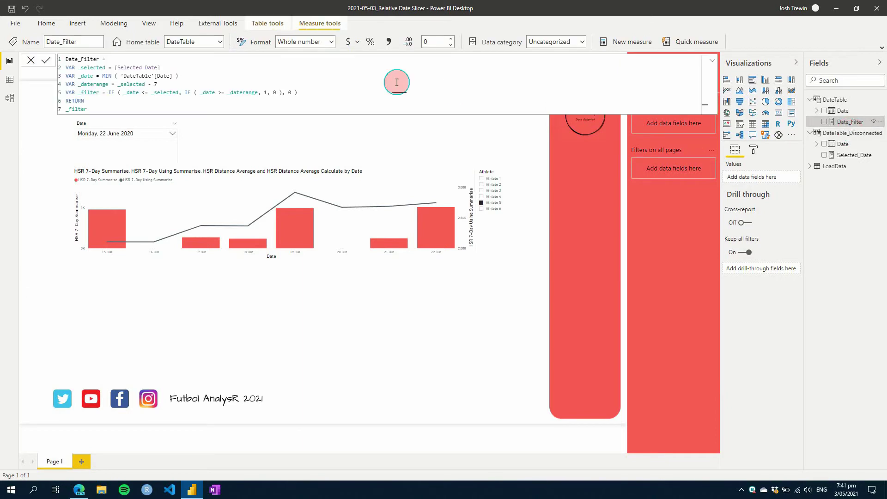
pyautogui.click(157, 85)
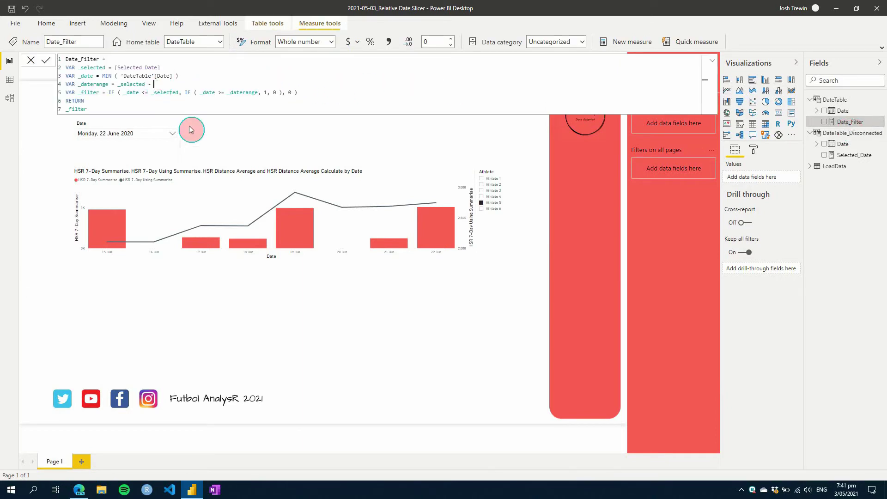
pyautogui.click(190, 129)
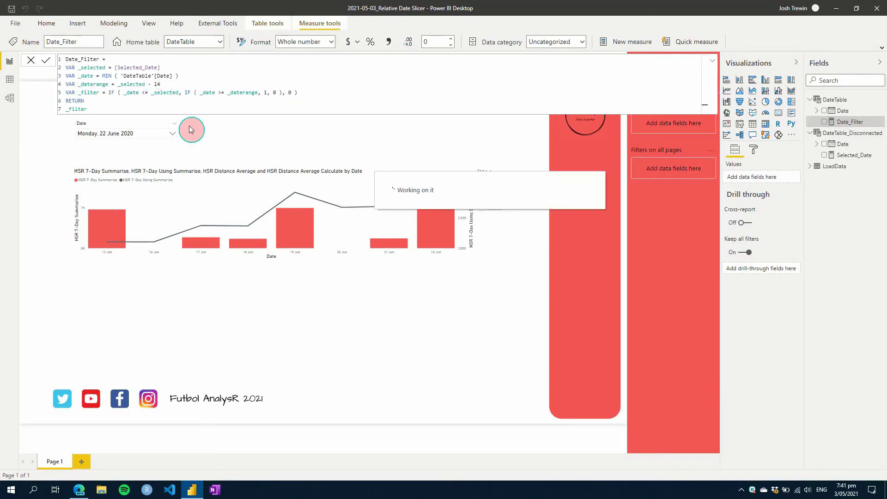
pyautogui.click(165, 85)
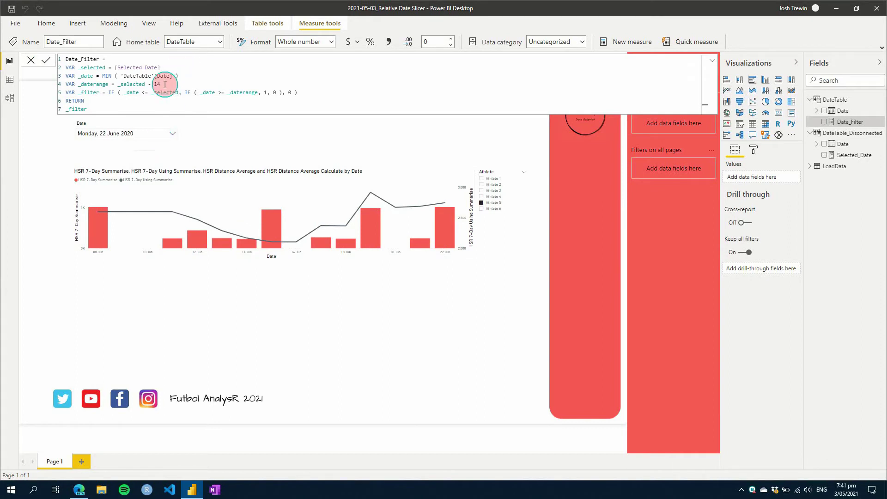
pyautogui.write('21')
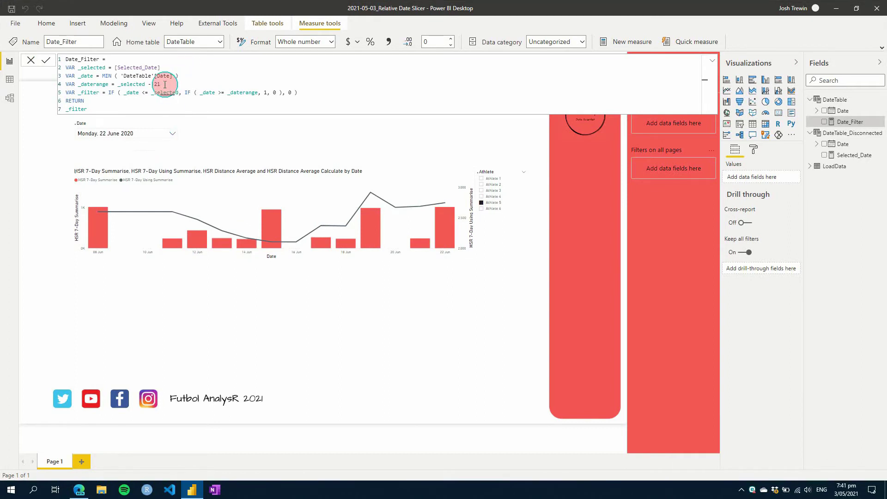
pyautogui.press('Return')
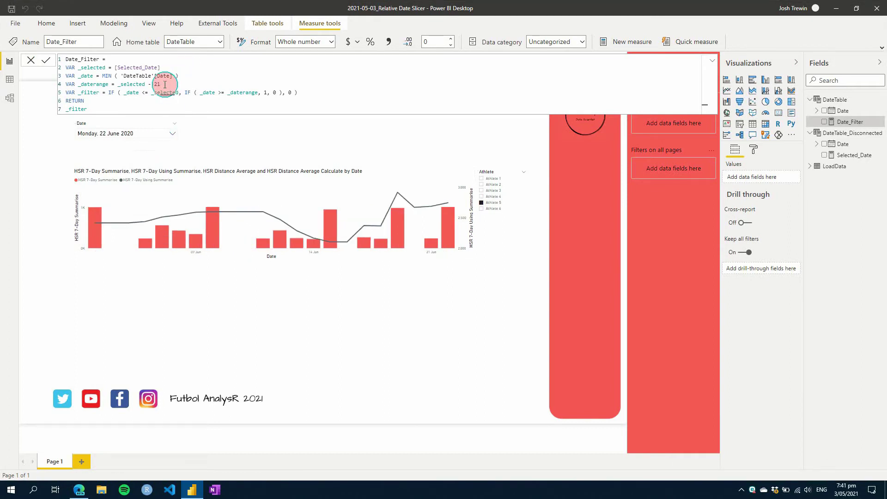
pyautogui.click(416, 135)
pyautogui.click(165, 44)
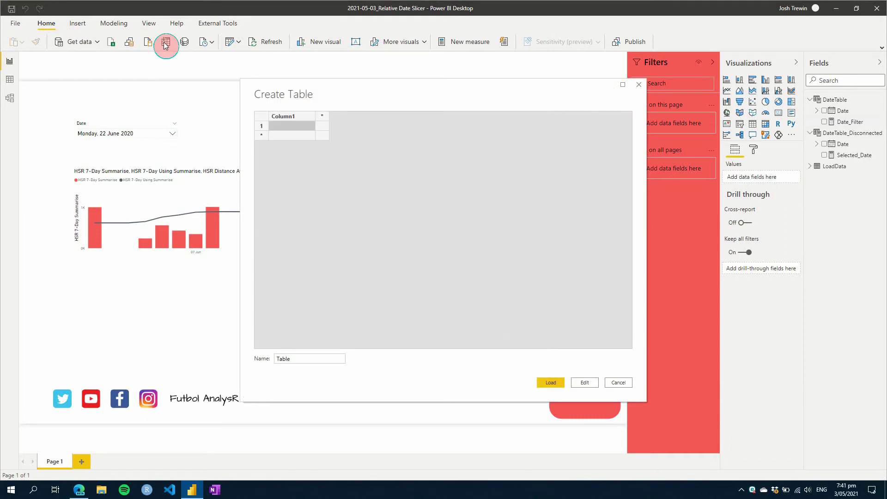
# - Rename the first column to Days and enter the values 1 through 10
pyautogui.click(299, 118)
pyautogui.write('Days')
pyautogui.click(300, 130)
pyautogui.write('1 2 3 4 5 ')
pyautogui.write('6')
pyautogui.press('Return')
pyautogui.write('7')
pyautogui.press('Return')
pyautogui.write('8')
pyautogui.press('Return')
pyautogui.write('1')
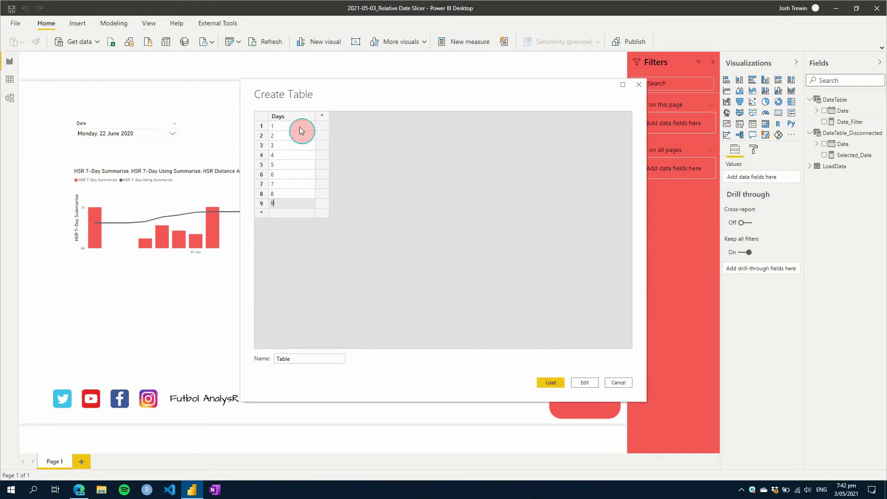
pyautogui.press('Return')
pyautogui.write('10')
# - Name the table Days_Table and load it into the model
pyautogui.click(284, 361)
pyautogui.press('BackSpace')
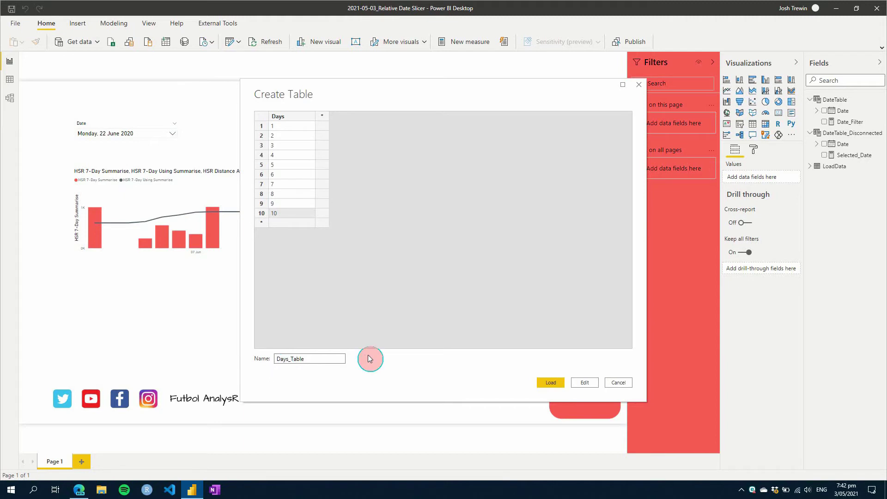
pyautogui.click(551, 381)
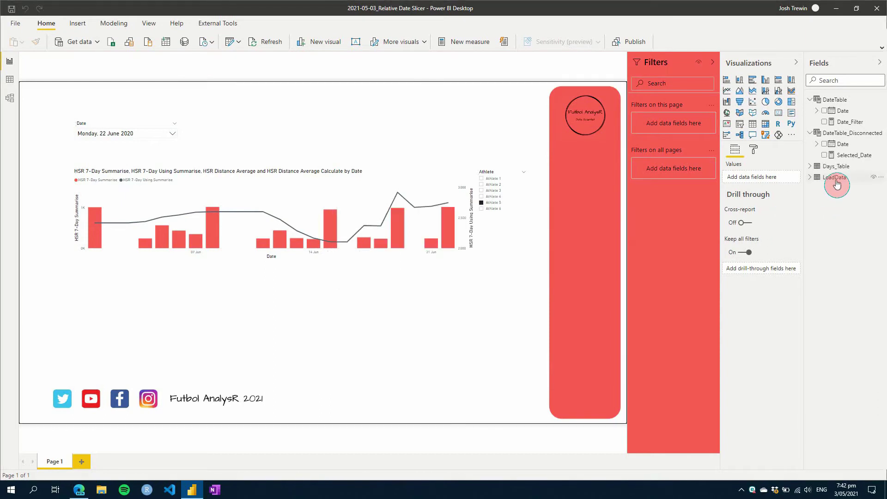
# - Place Days_Table[Days] on the canvas as a dropdown slicer
pyautogui.click(831, 178)
pyautogui.click(811, 167)
pyautogui.moveTo(839, 177); pyautogui.dragTo(279, 140)
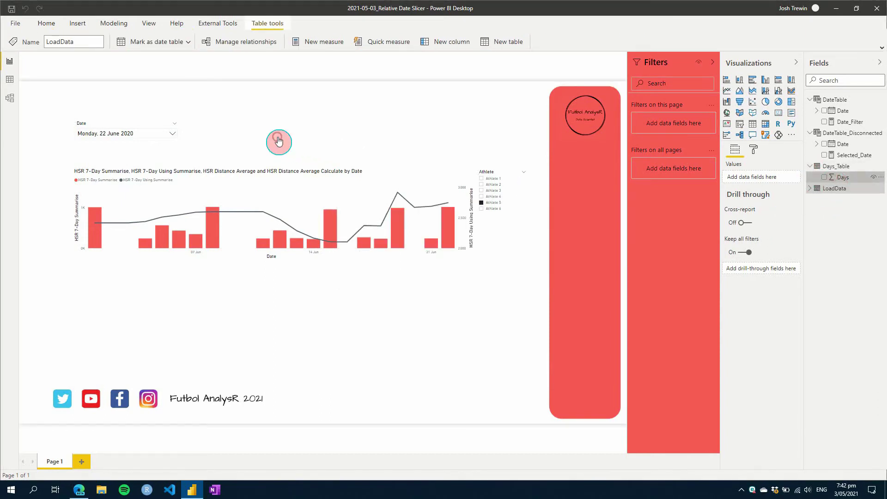
pyautogui.click(739, 123)
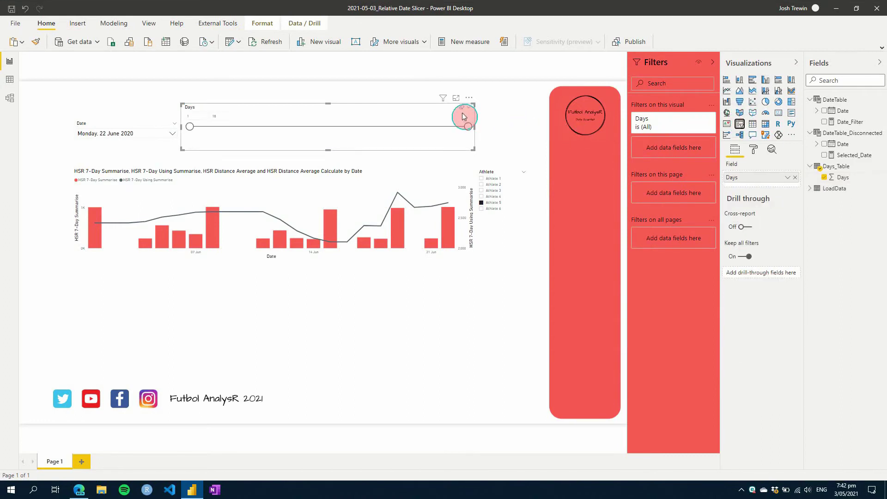
pyautogui.click(469, 107)
pyautogui.click(442, 132)
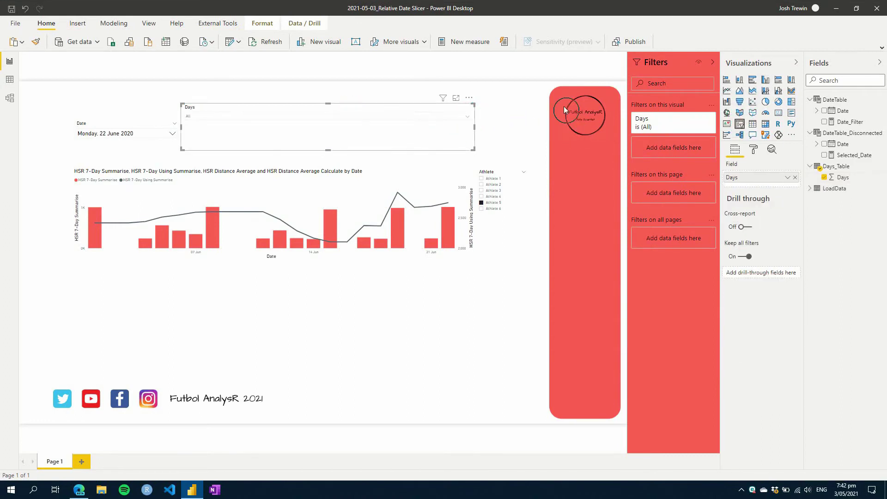
# - Make the Days slicer's item text black and turn on single select
pyautogui.click(754, 150)
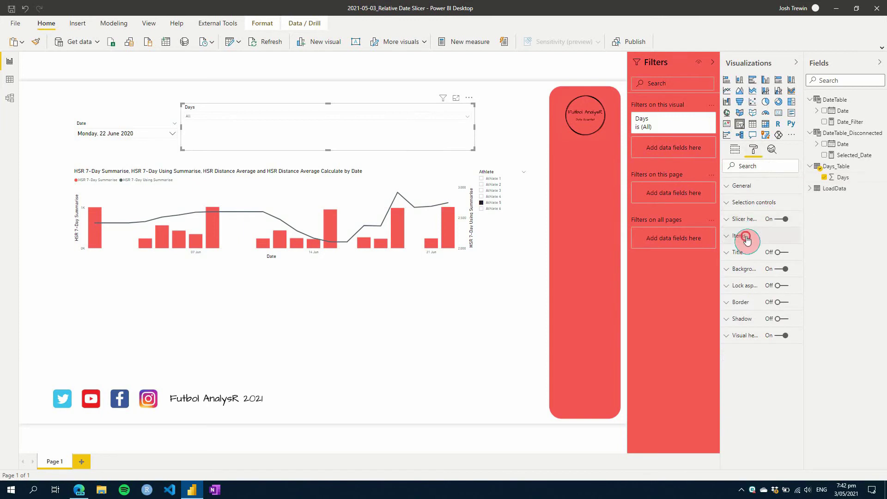
pyautogui.click(742, 236)
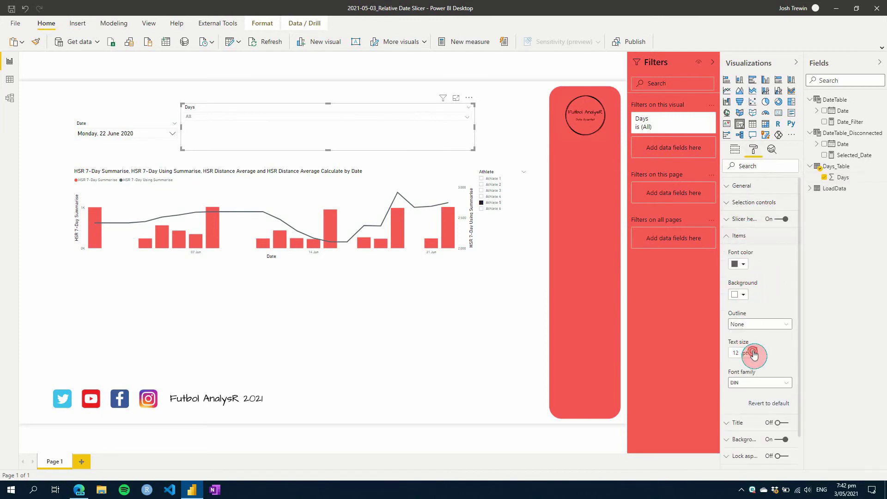
pyautogui.click(742, 264)
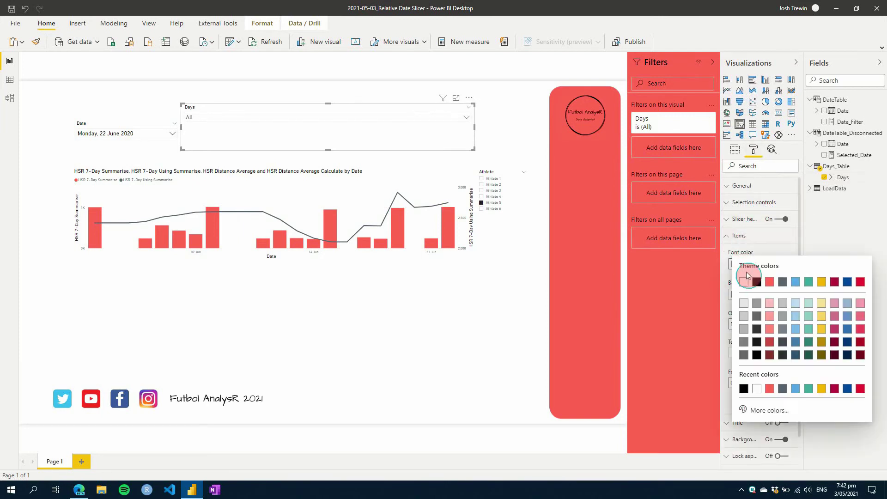
pyautogui.click(757, 282)
pyautogui.click(749, 202)
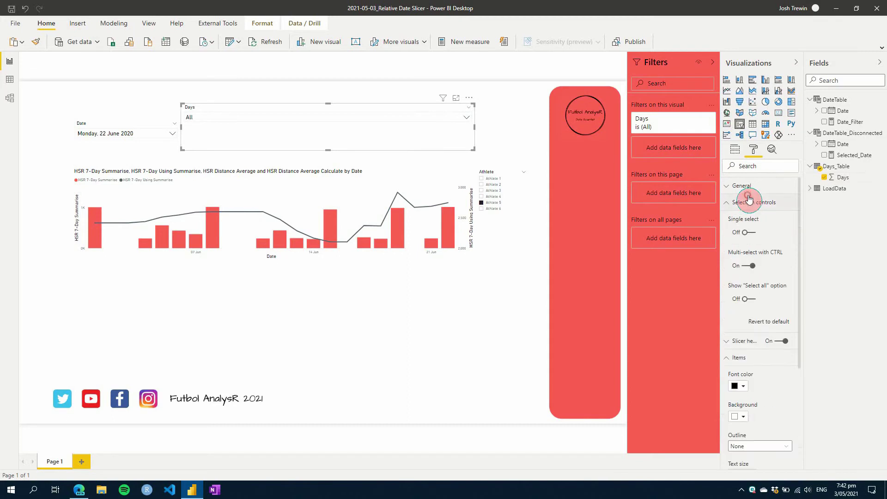
pyautogui.click(749, 233)
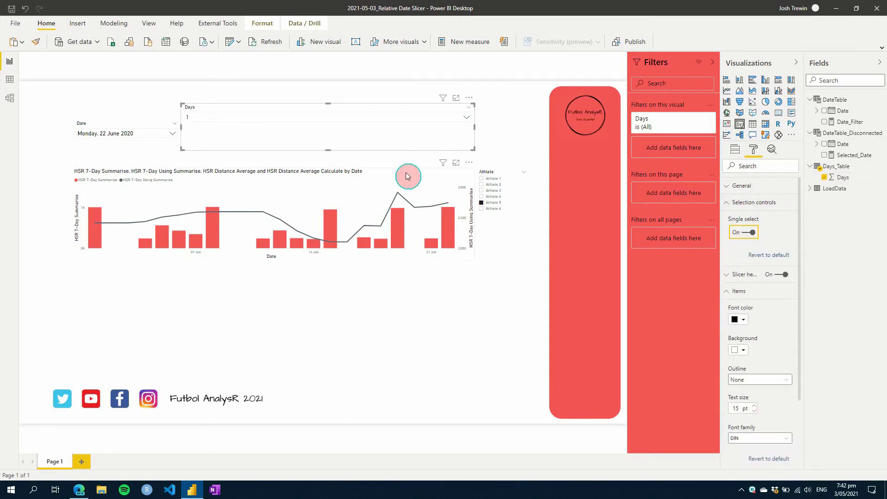
# - Set the Days slicer to 5, after briefly choosing 2
pyautogui.click(257, 121)
pyautogui.click(199, 137)
pyautogui.click(206, 117)
pyautogui.click(196, 163)
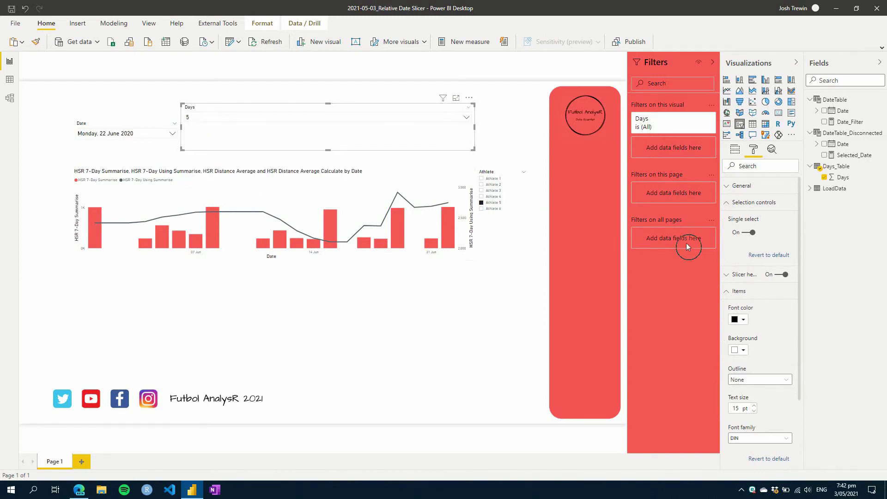
# - Add a Selected_Period measure to Days_Table defined as SELECTEDVALUE(Days_Table[Days])
pyautogui.rightClick(838, 169)
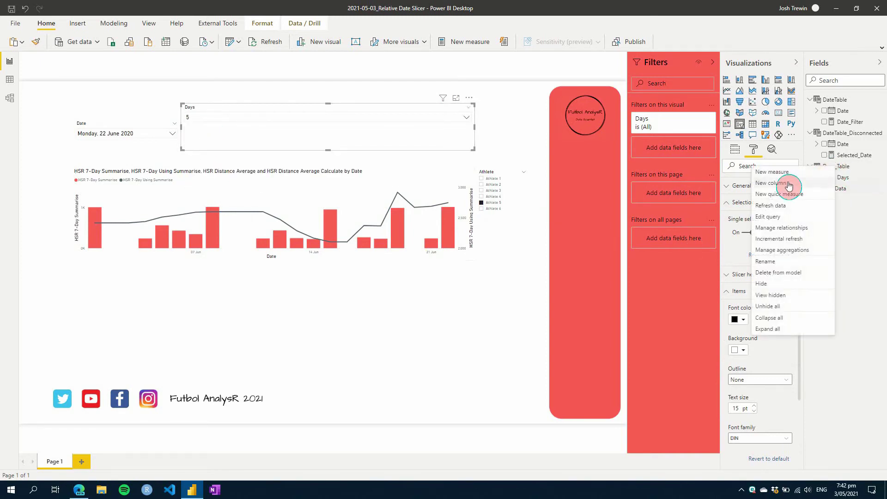
pyautogui.click(844, 232)
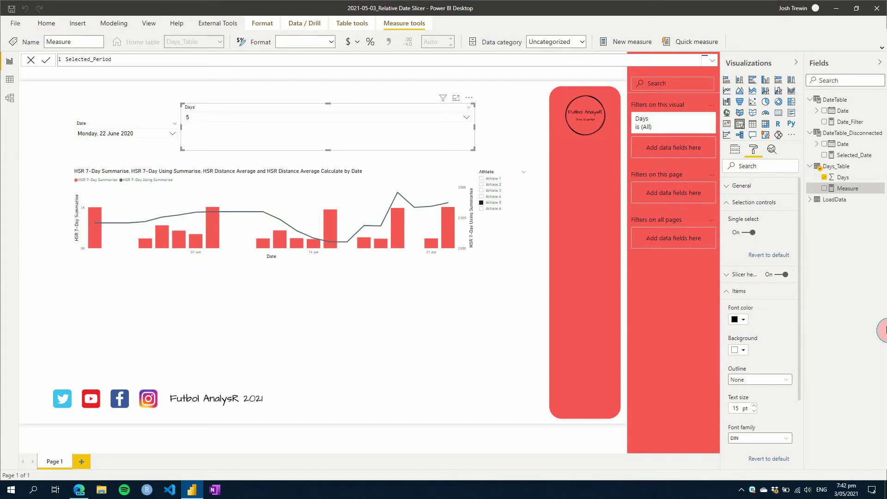
pyautogui.write('ele')
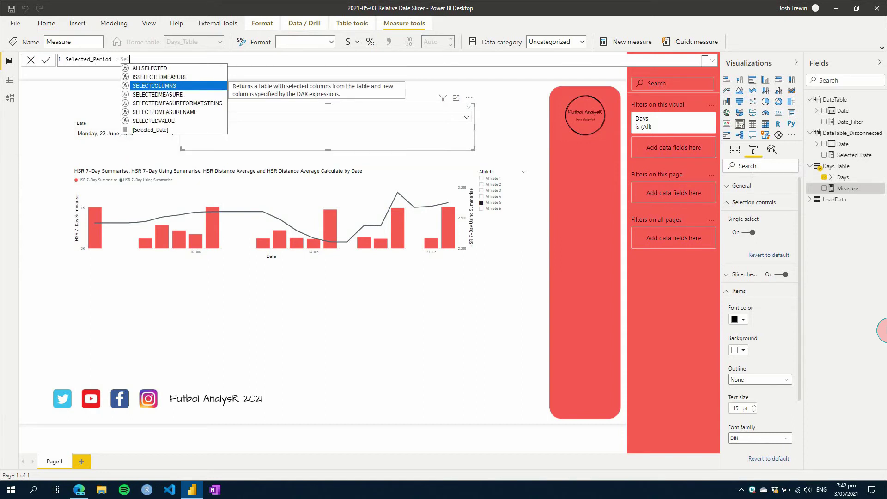
pyautogui.press('Down')
pyautogui.press('Down')
pyautogui.press('Down')
pyautogui.press('Down')
pyautogui.press('Tab')
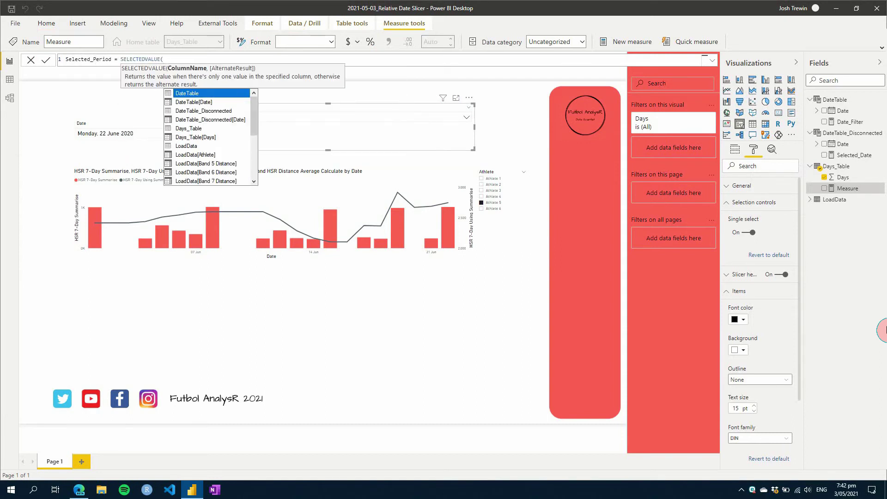
pyautogui.press('Down')
pyautogui.press('Down')
pyautogui.press('Down')
pyautogui.press('Down')
pyautogui.press('Down')
pyautogui.press('Tab')
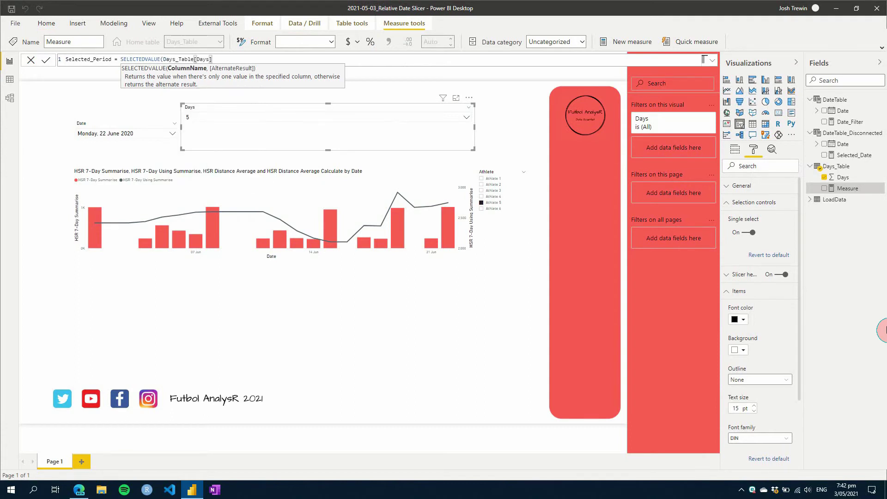
pyautogui.write(')')
pyautogui.press('Return')
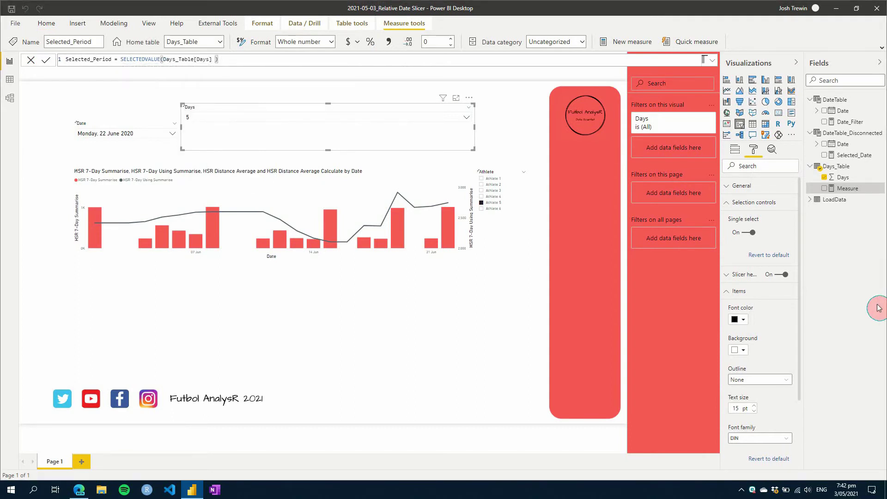
# - Add 'VAR _period = [Selected_Period]' to Date_Filter and use _selected - _period as the range
pyautogui.click(850, 122)
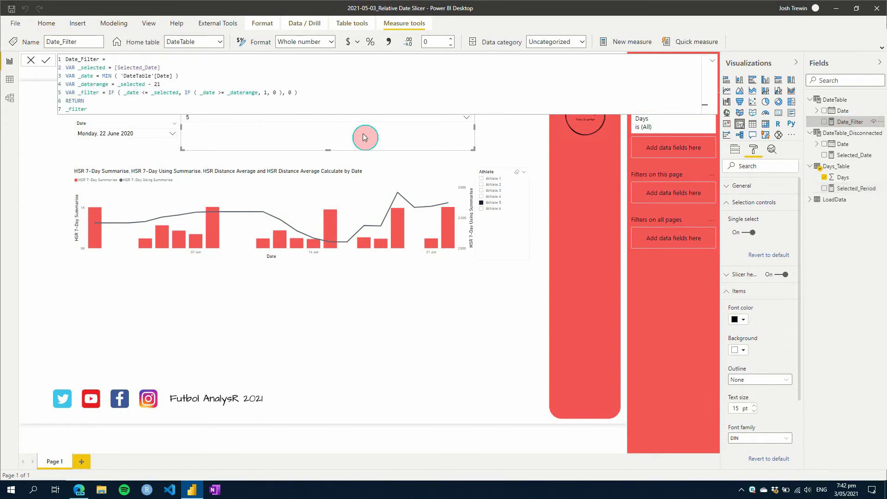
pyautogui.click(189, 75)
pyautogui.hotkey('shift', 'Return')
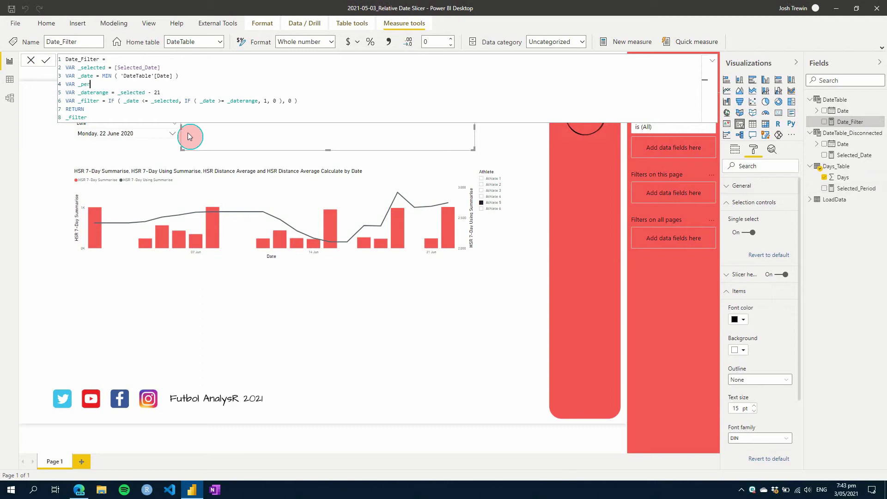
pyautogui.write('VAR _period = [')
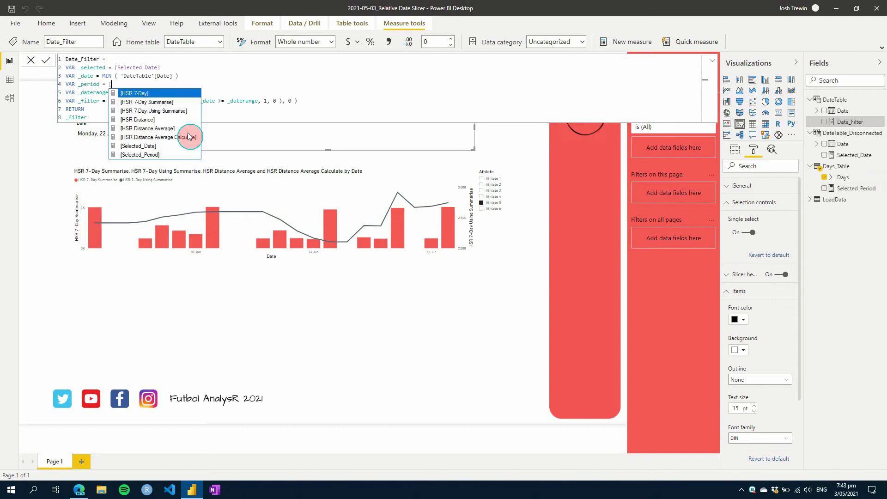
pyautogui.write('Selected_P')
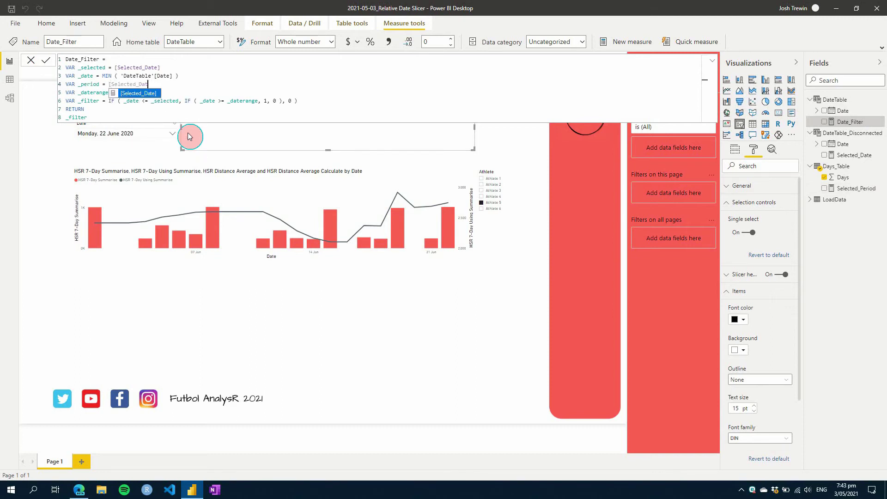
pyautogui.press('Tab')
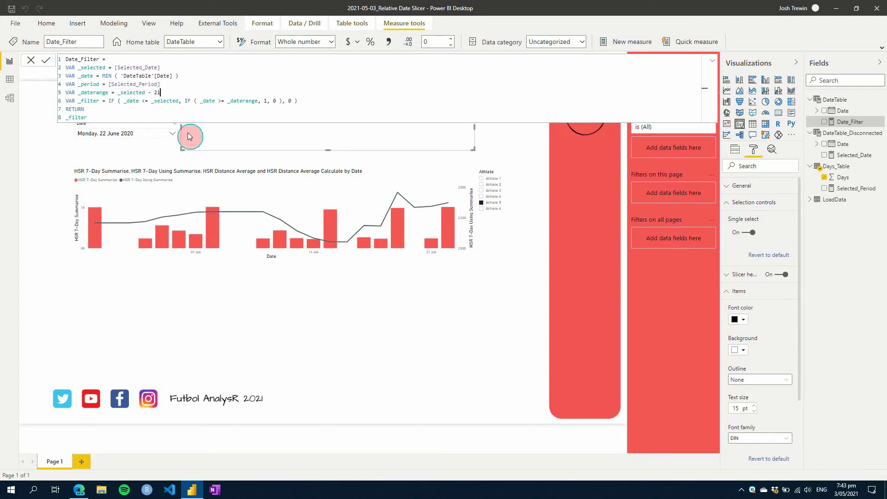
pyautogui.write('_period')
pyautogui.press('Tab')
pyautogui.click(189, 136)
pyautogui.click(287, 313)
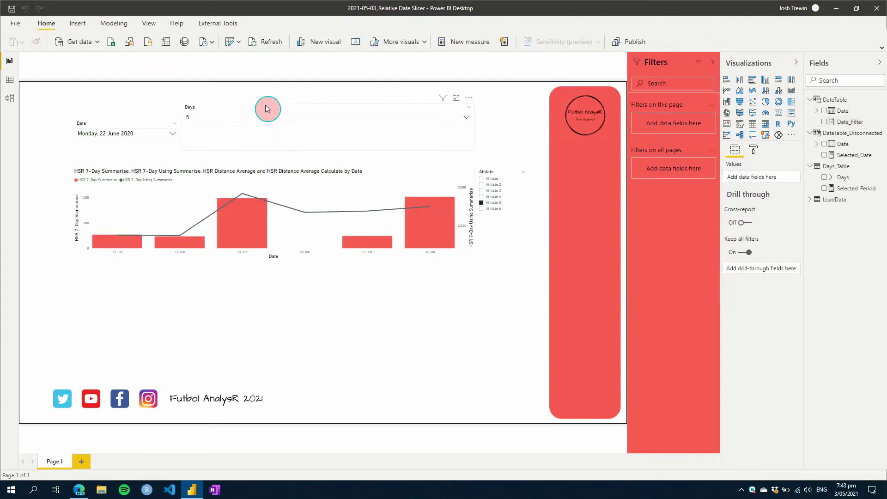
# - Set Days to 10, then resize the Days slicer and place it beside the Date slicer
pyautogui.click(465, 118)
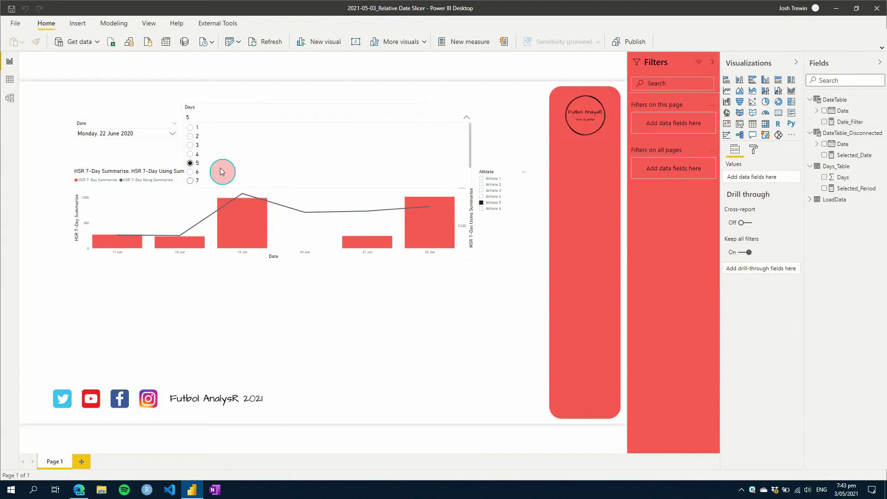
pyautogui.click(195, 182)
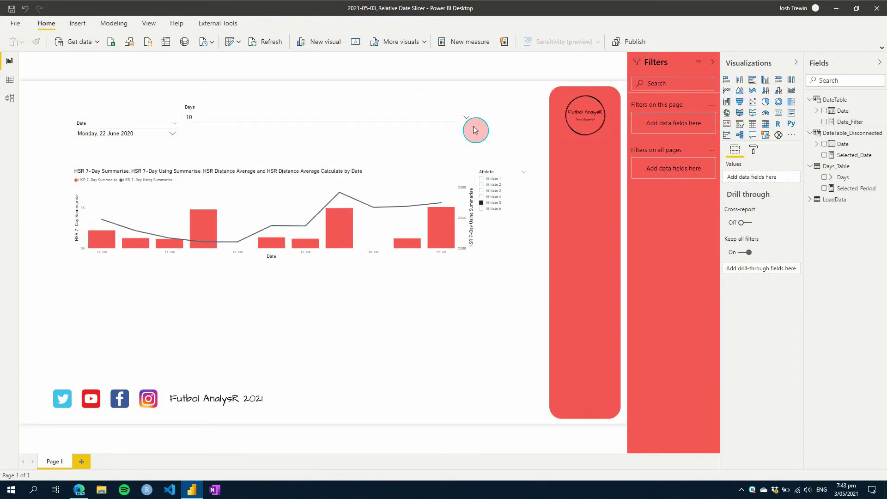
pyautogui.click(476, 127)
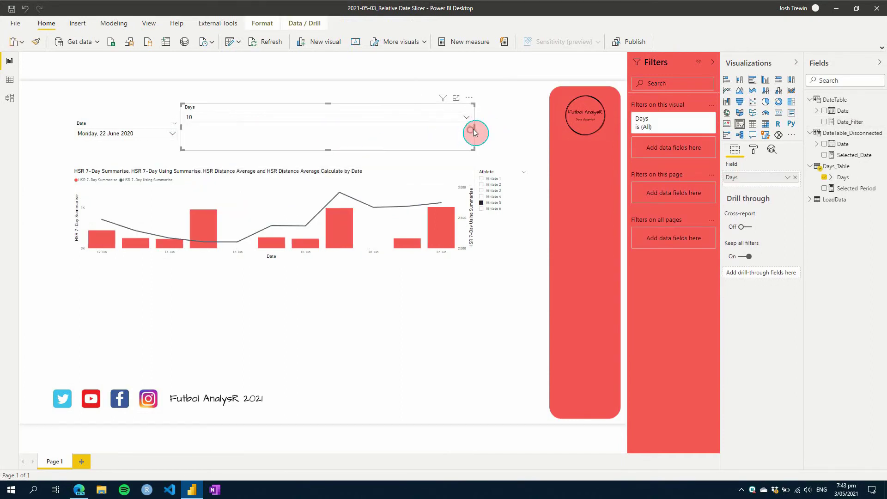
pyautogui.moveTo(475, 128); pyautogui.dragTo(274, 135)
pyautogui.moveTo(228, 103); pyautogui.dragTo(229, 118)
pyautogui.moveTo(254, 148); pyautogui.dragTo(266, 149)
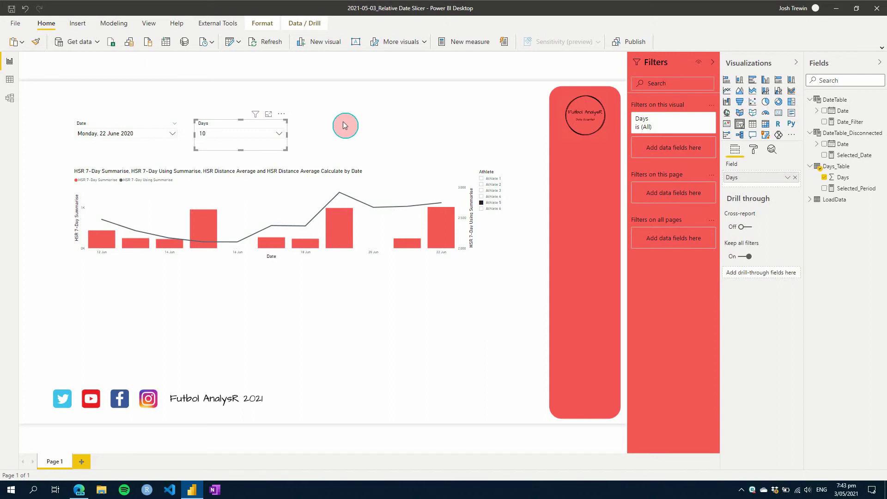
# - Append * 7 to the _period line of the Date_Filter measure
pyautogui.click(849, 121)
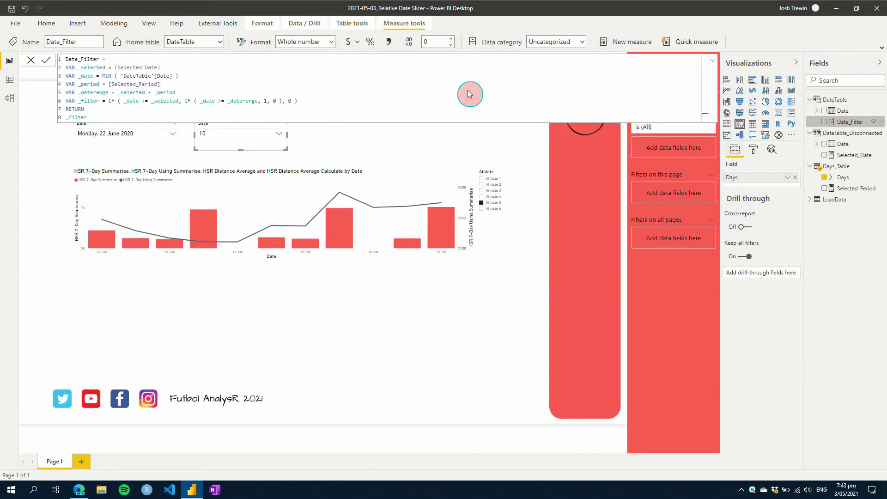
pyautogui.click(108, 84)
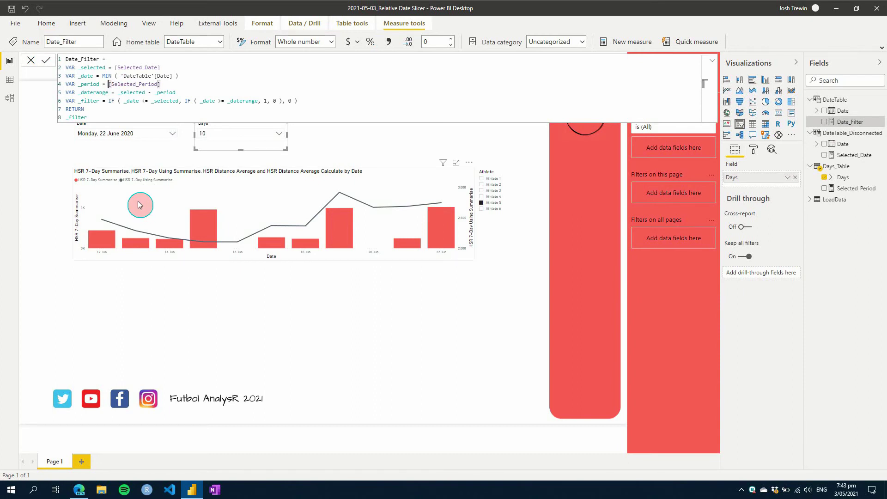
pyautogui.write('IF (')
pyautogui.press('BackSpace')
pyautogui.press('BackSpace')
pyautogui.press('BackSpace')
pyautogui.press('BackSpace')
pyautogui.press('BackSpace')
pyautogui.click(168, 84)
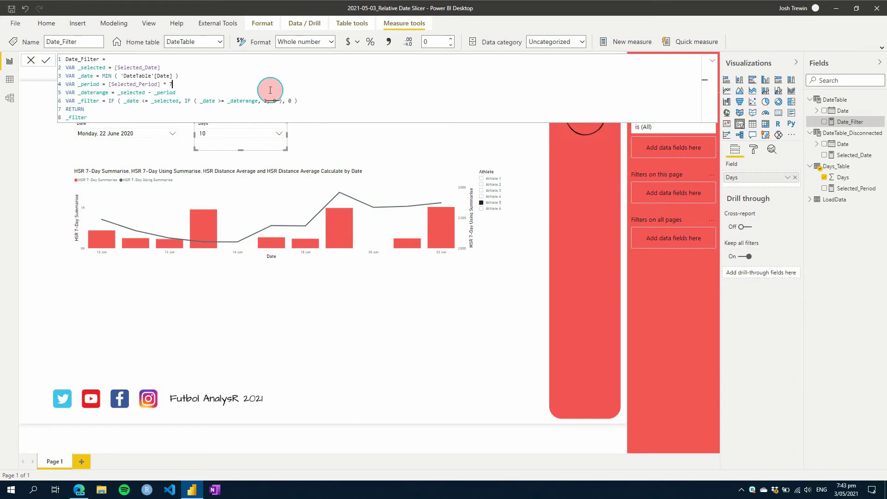
pyautogui.press('Return')
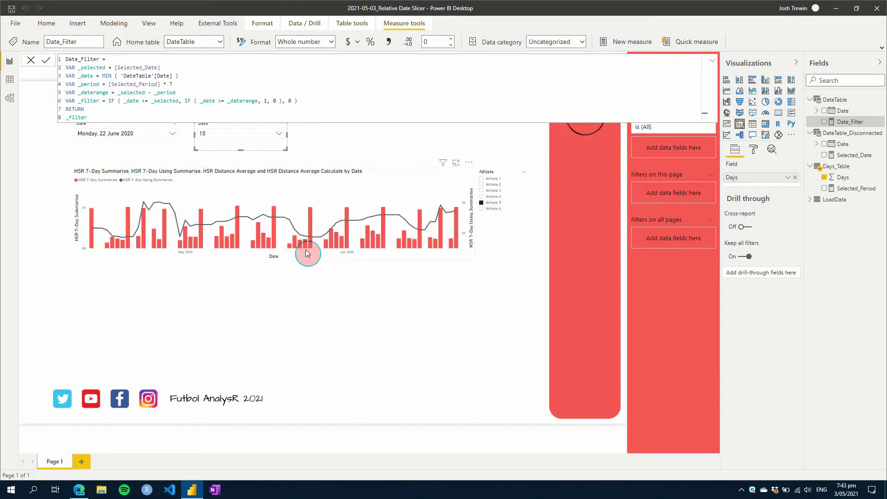
# - Set the Days slicer to 5, passing through 7 first
pyautogui.click(238, 138)
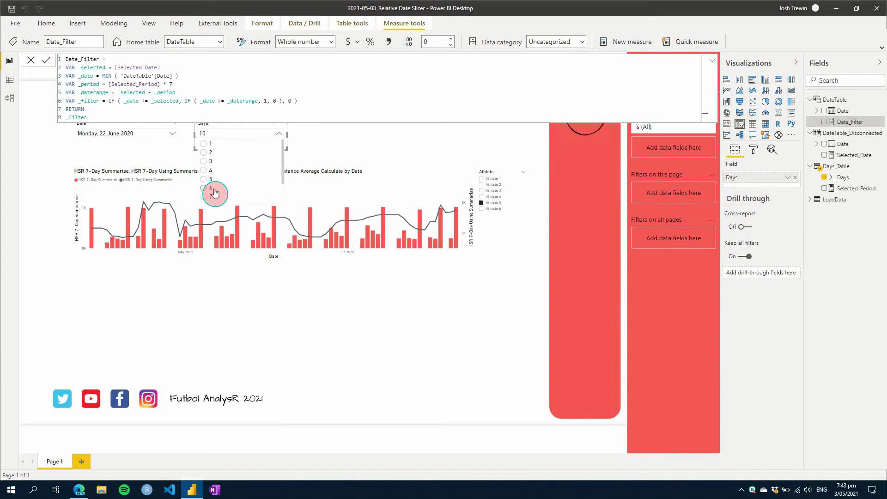
pyautogui.click(211, 196)
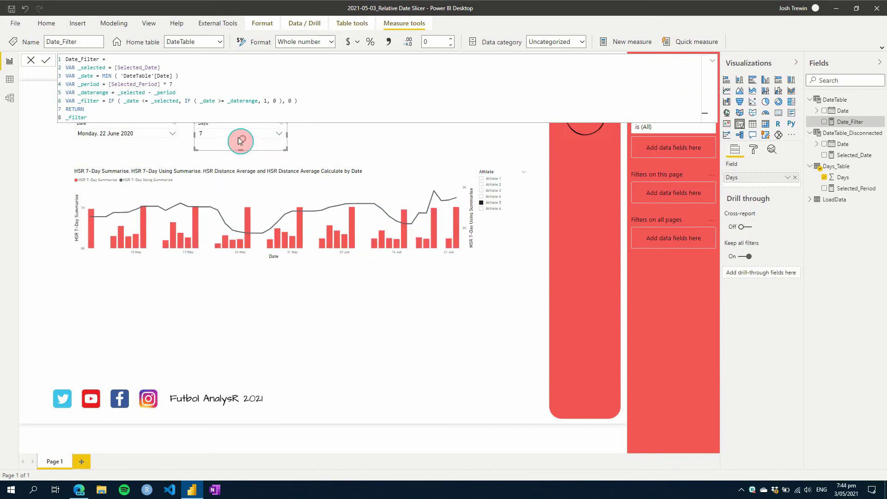
pyautogui.click(210, 179)
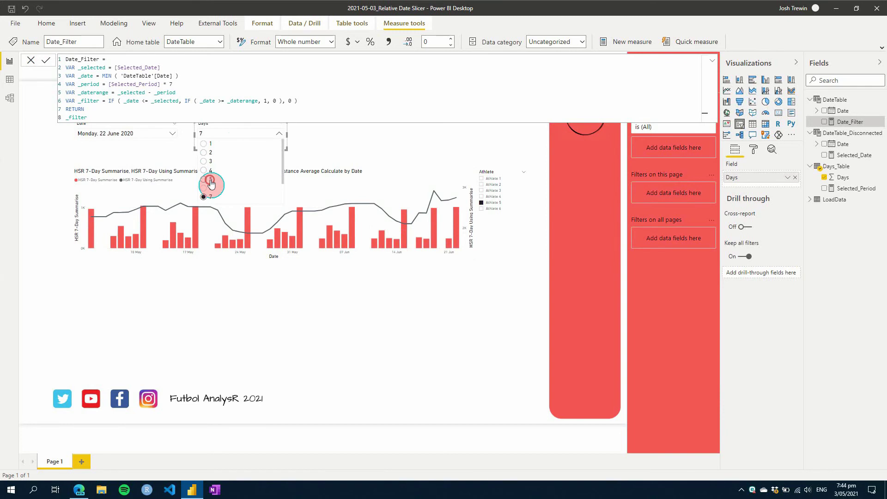
# - Try 17, 10, 9, 7 and 1 June in the Date slicer, then return to 22 June 2020
pyautogui.click(334, 129)
pyautogui.click(161, 134)
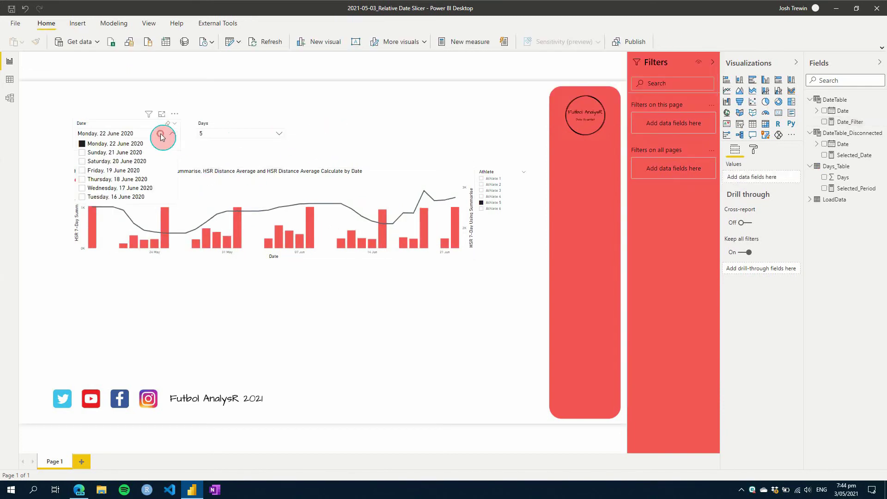
pyautogui.click(114, 187)
pyautogui.scroll(-3, 114, 187)
pyautogui.click(119, 177)
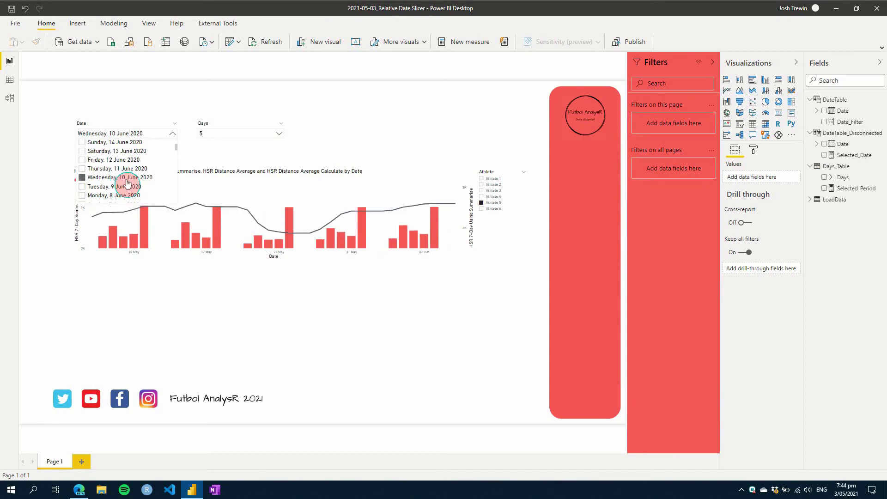
pyautogui.click(136, 189)
pyautogui.scroll(-3, 125, 177)
pyautogui.click(123, 167)
pyautogui.scroll(-3, 125, 174)
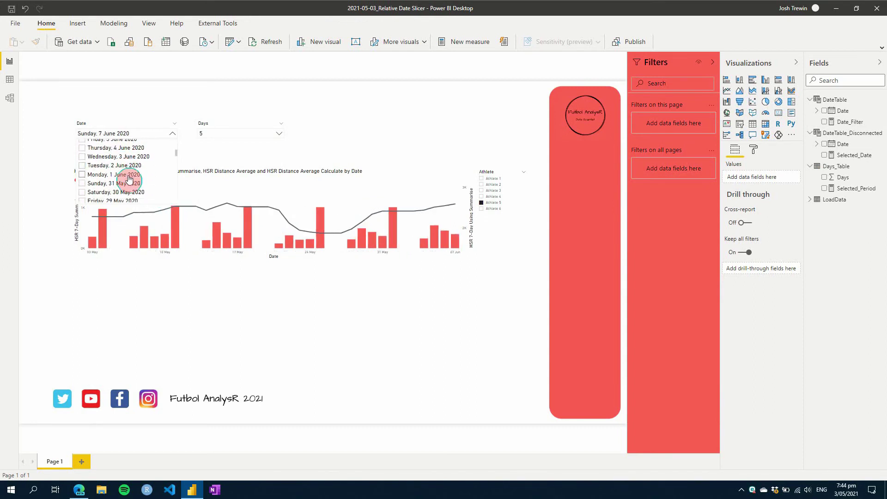
pyautogui.click(129, 179)
pyautogui.scroll(6, 127, 164)
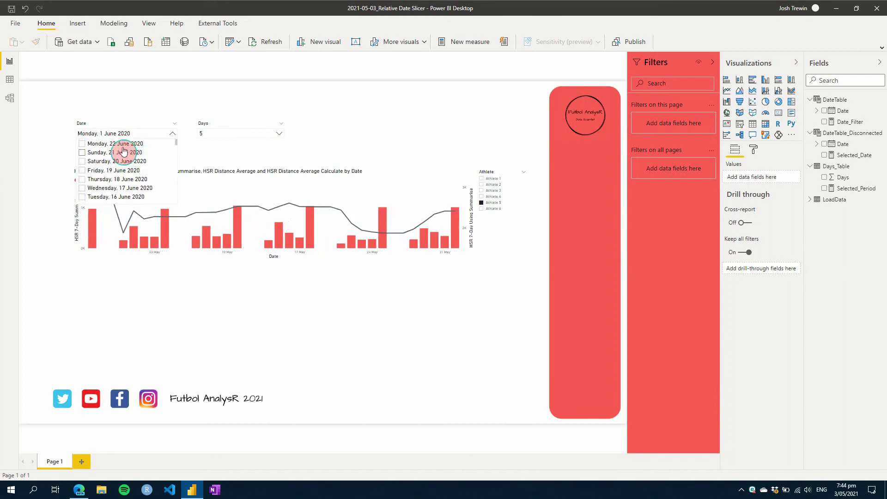
pyautogui.click(366, 128)
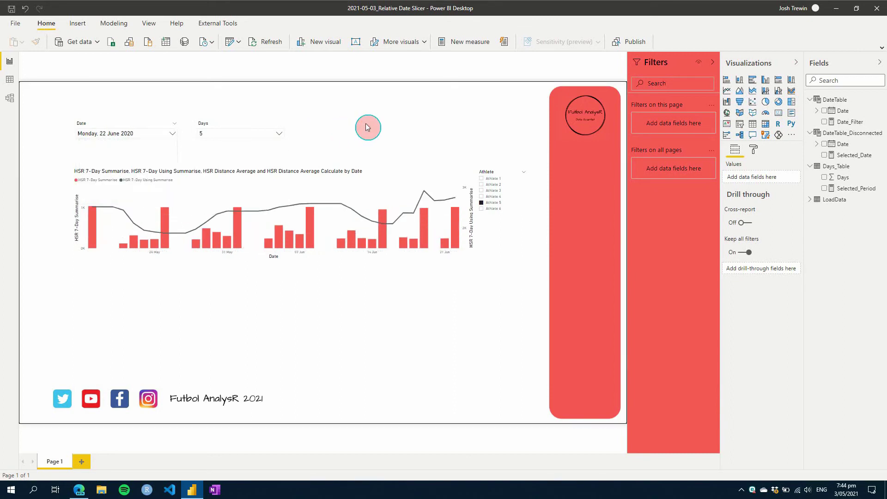
# - Narrow the Days slicer, move both slicers right side by side, and add a DateTable Date visual
pyautogui.click(254, 124)
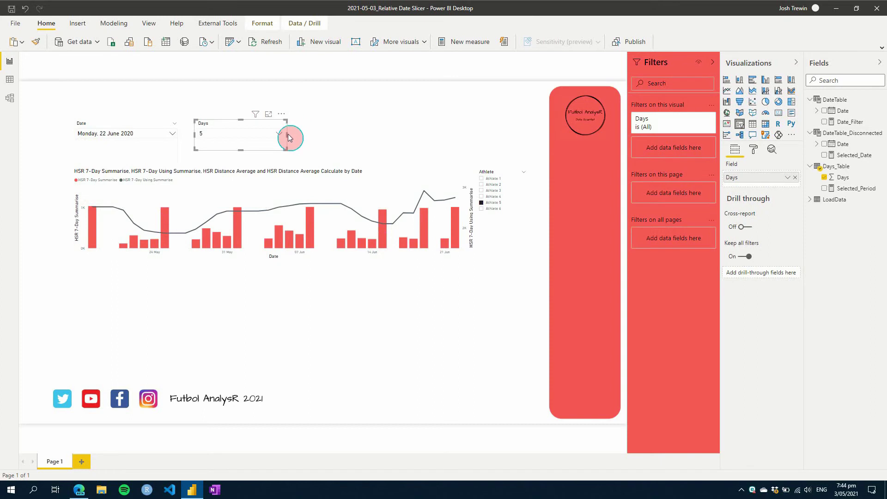
pyautogui.moveTo(287, 134); pyautogui.dragTo(266, 134)
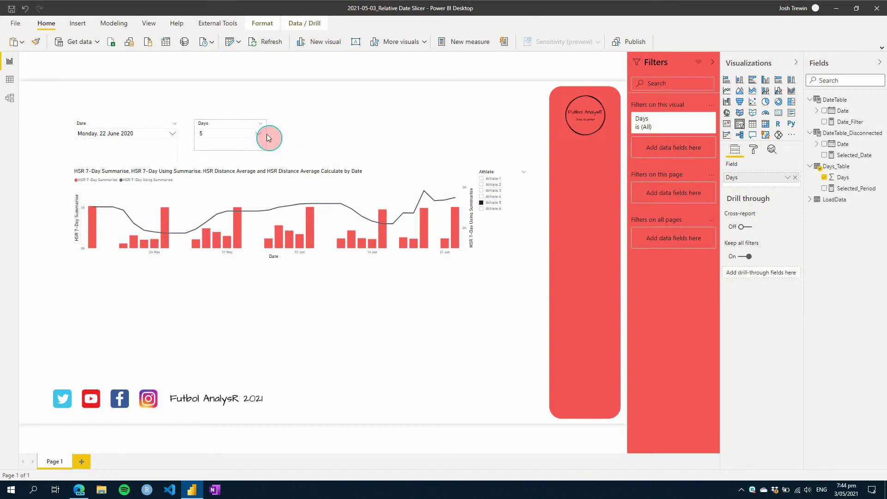
pyautogui.click(121, 123)
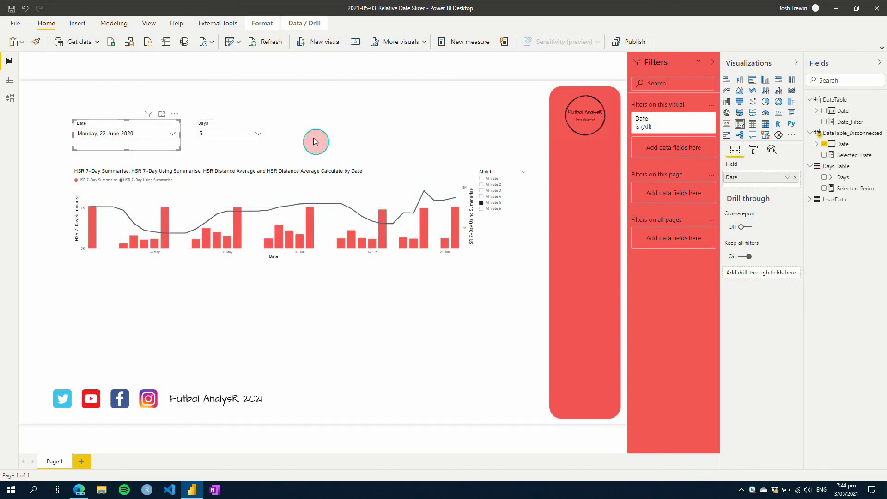
pyautogui.moveTo(146, 128); pyautogui.dragTo(391, 129)
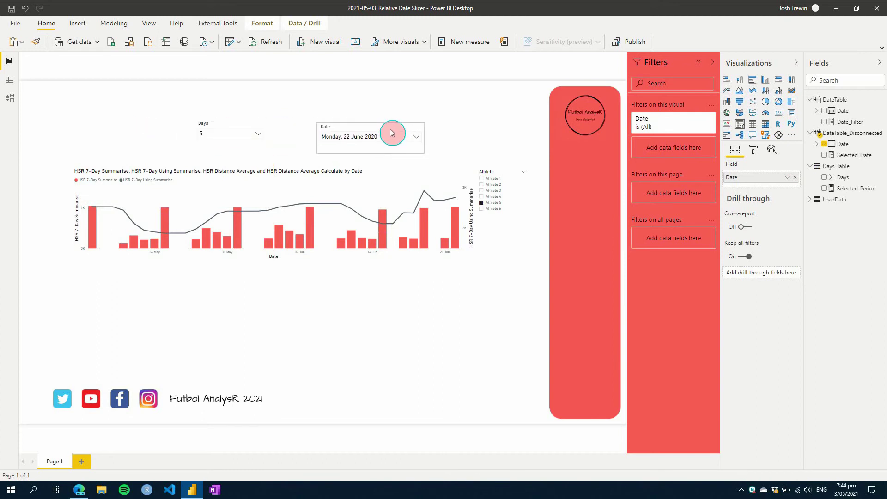
pyautogui.moveTo(221, 121); pyautogui.dragTo(475, 139)
pyautogui.moveTo(839, 112); pyautogui.dragTo(103, 130)
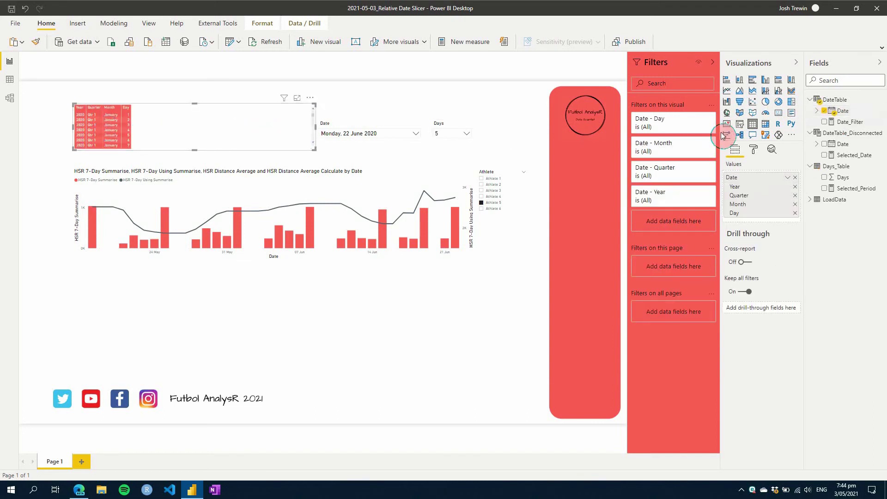
# - Turn the new visual into a dropdown slicer on plain Date rather than Date Hierarchy
pyautogui.click(740, 123)
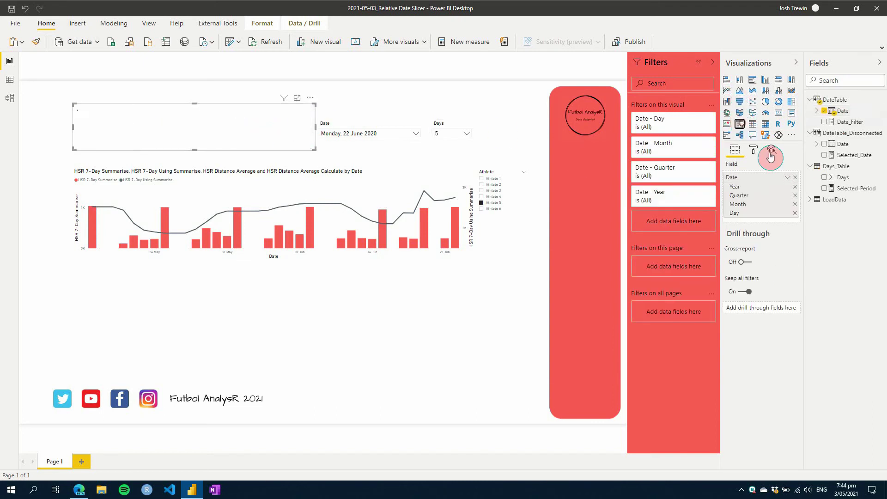
pyautogui.click(791, 184)
pyautogui.click(800, 226)
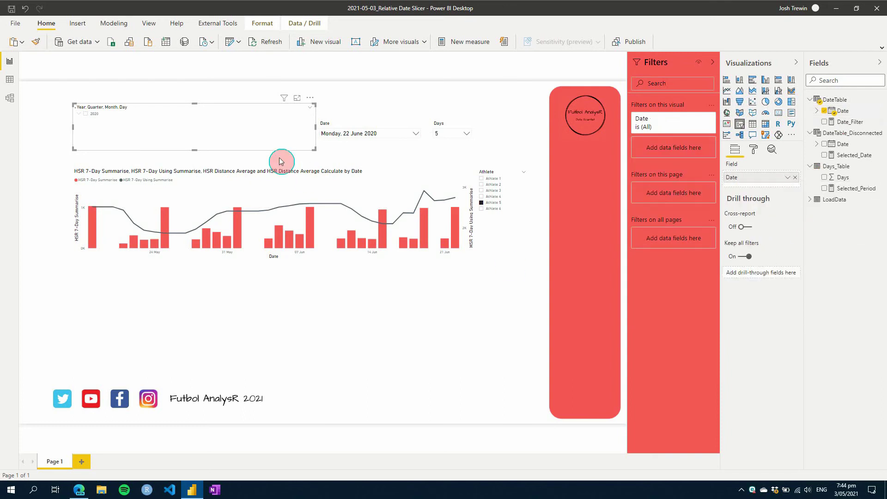
pyautogui.click(310, 110)
pyautogui.click(333, 159)
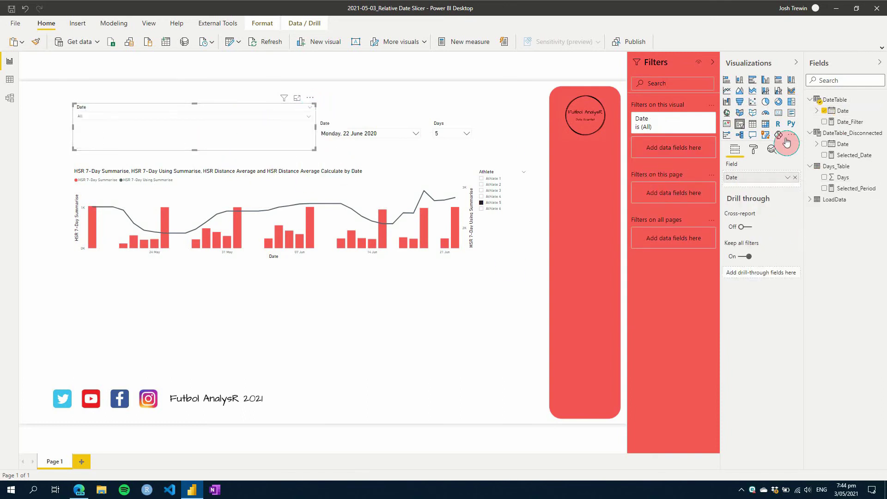
# - Set the slicer's item text size to 15 pt
pyautogui.click(754, 149)
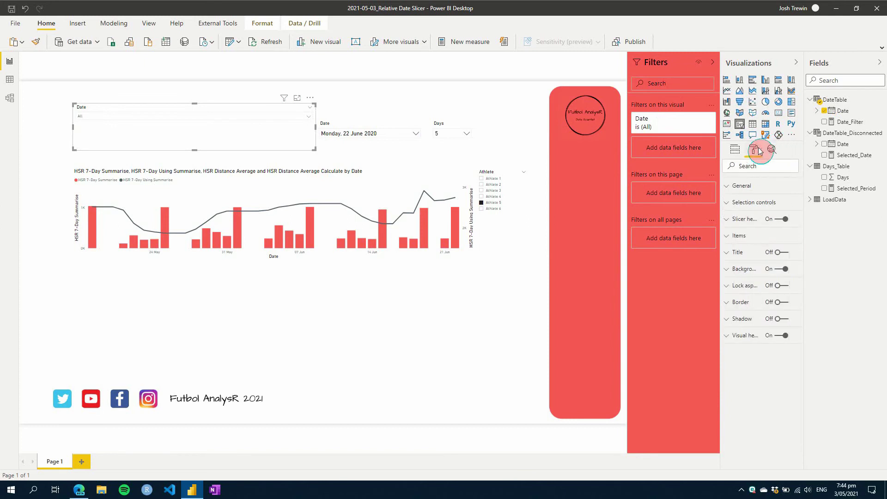
pyautogui.click(746, 239)
pyautogui.click(754, 353)
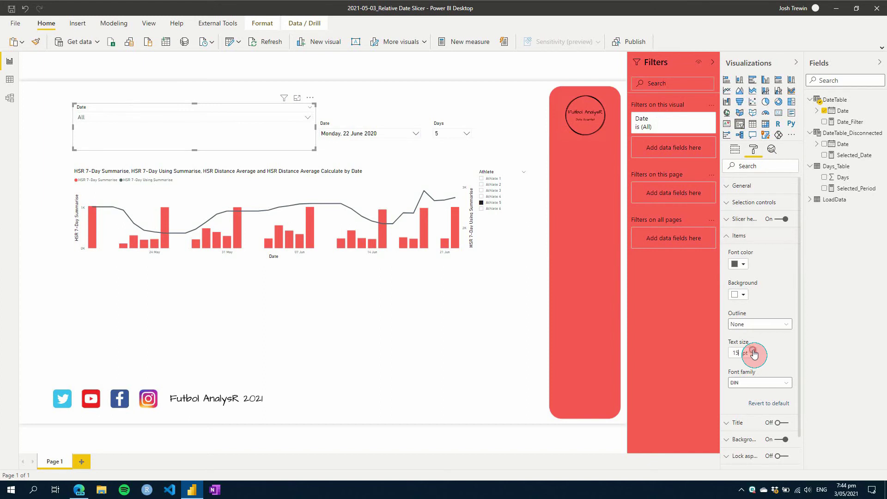
# - Sort the slicer dates descending and select 22/06/2020
pyautogui.click(188, 119)
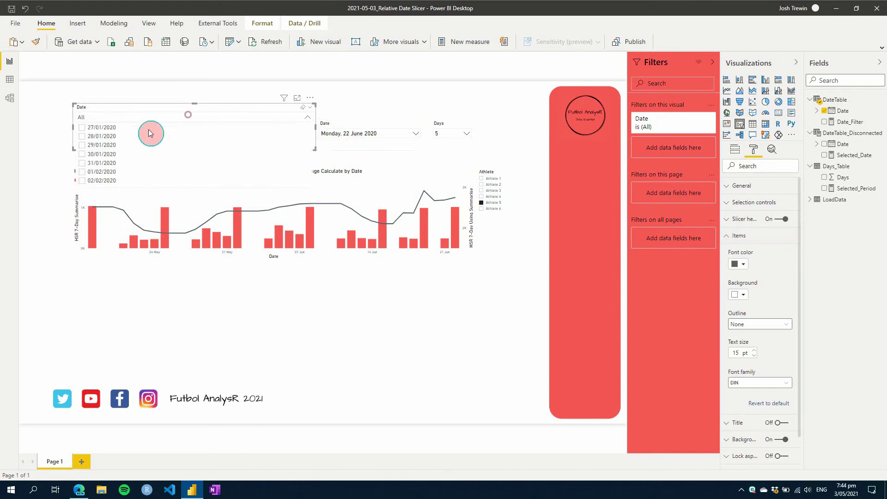
pyautogui.click(310, 98)
pyautogui.click(333, 151)
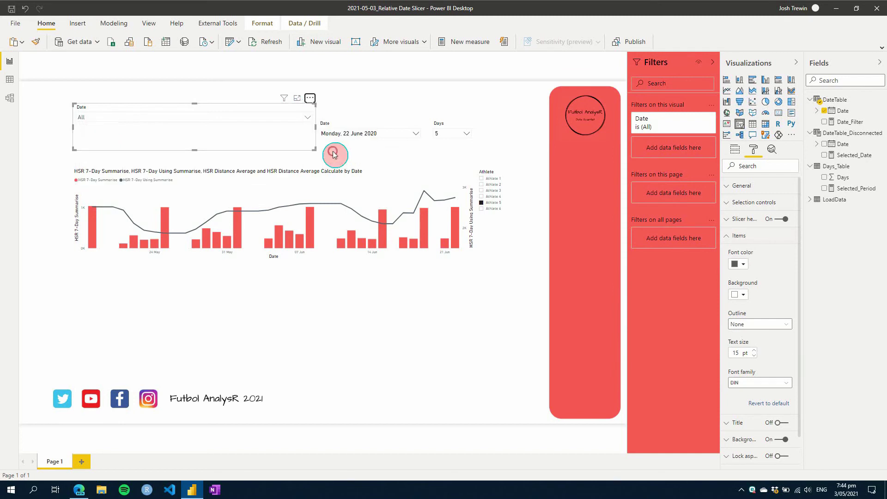
pyautogui.click(131, 118)
pyautogui.click(104, 127)
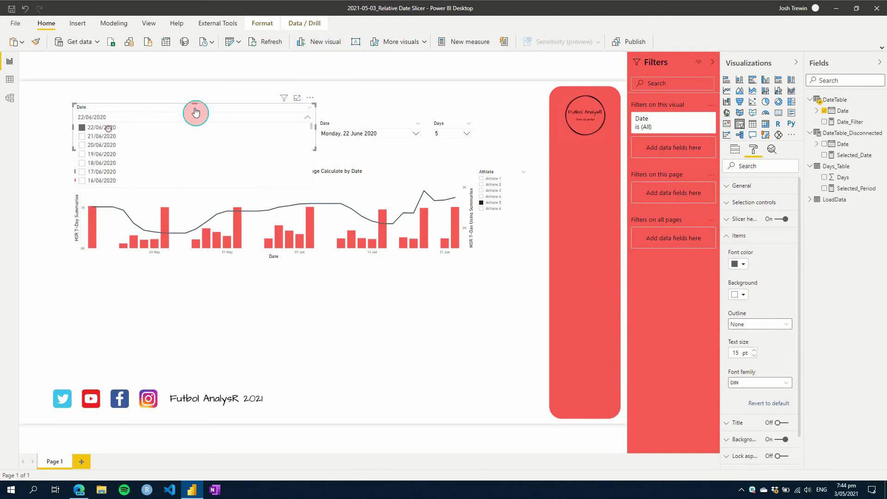
# - Move the new Date slicer down slightly and narrow it on the left of the page
pyautogui.moveTo(192, 101); pyautogui.dragTo(197, 123)
pyautogui.moveTo(315, 135); pyautogui.dragTo(137, 141)
pyautogui.click(105, 129)
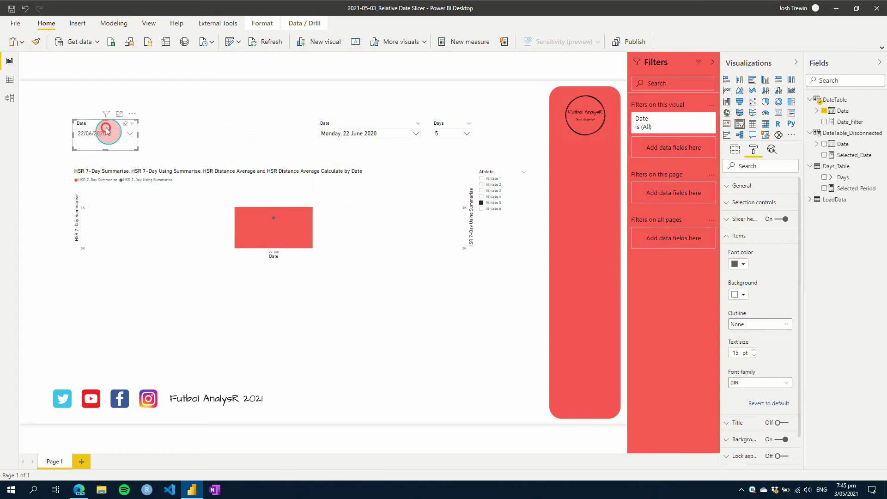
# - Set the left Date slicer's interactions to None for the combo chart and the Days slicer
pyautogui.click(275, 23)
pyautogui.click(60, 41)
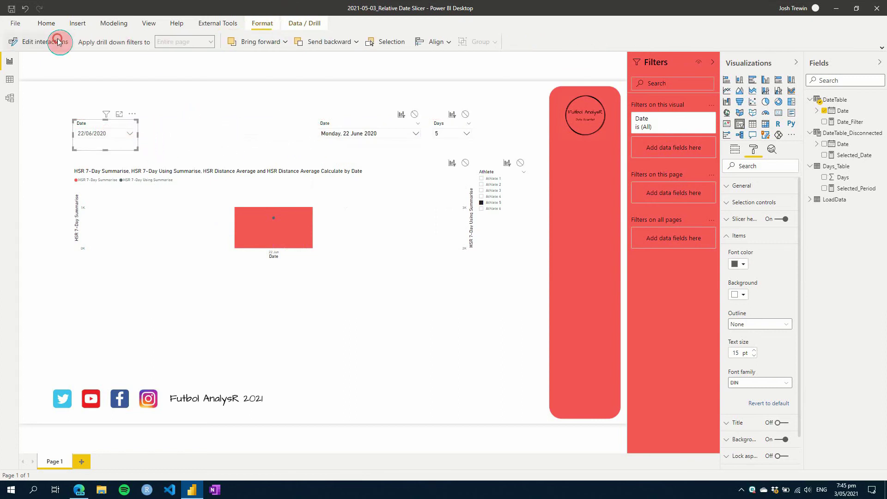
pyautogui.click(465, 164)
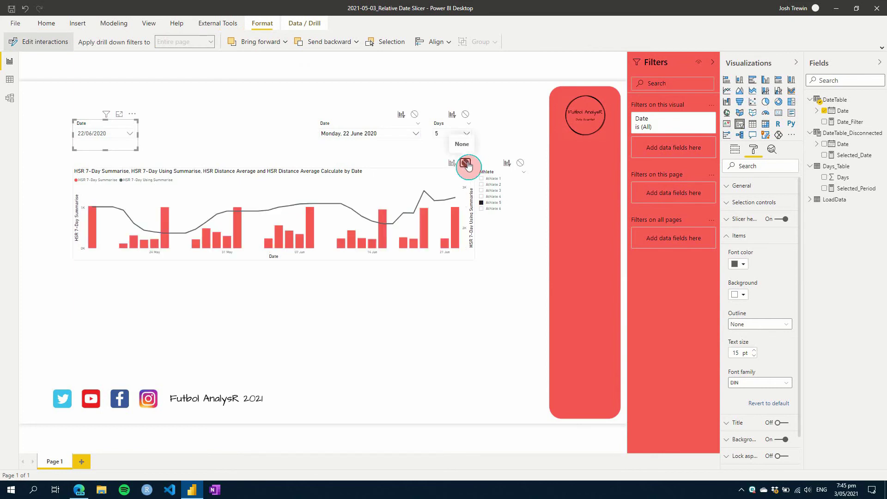
pyautogui.click(466, 114)
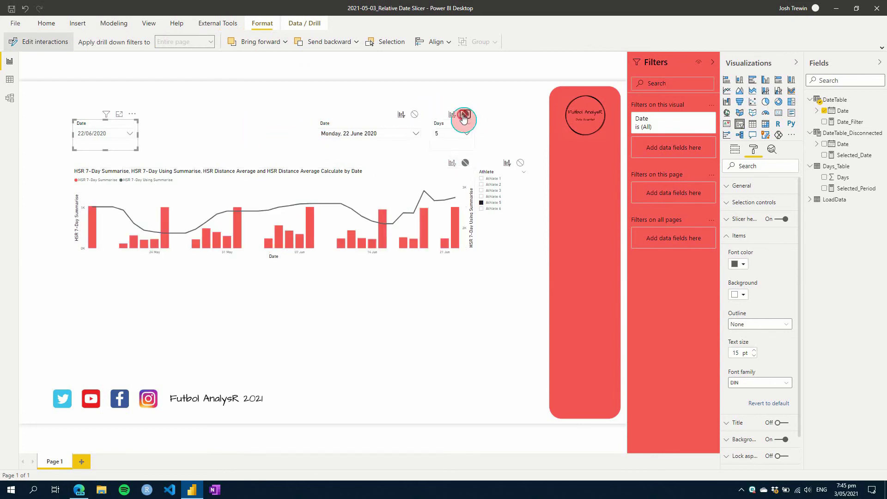
pyautogui.click(226, 125)
pyautogui.click(112, 124)
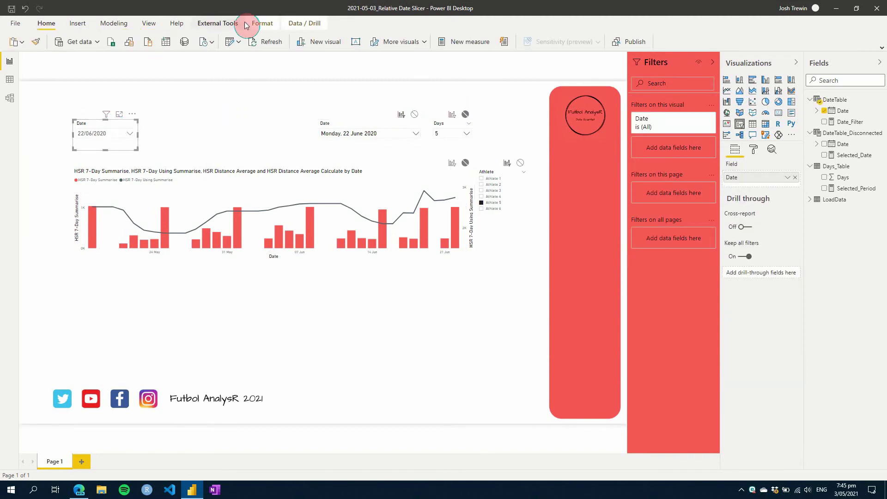
pyautogui.click(254, 24)
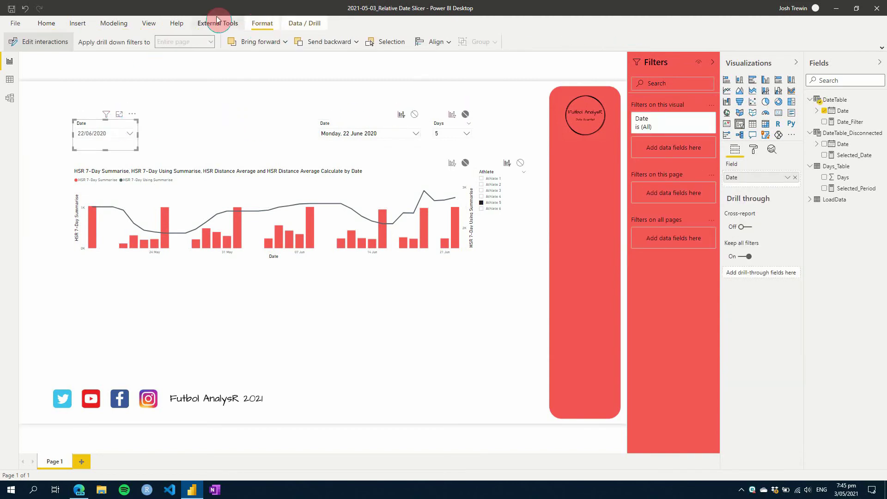
pyautogui.click(149, 23)
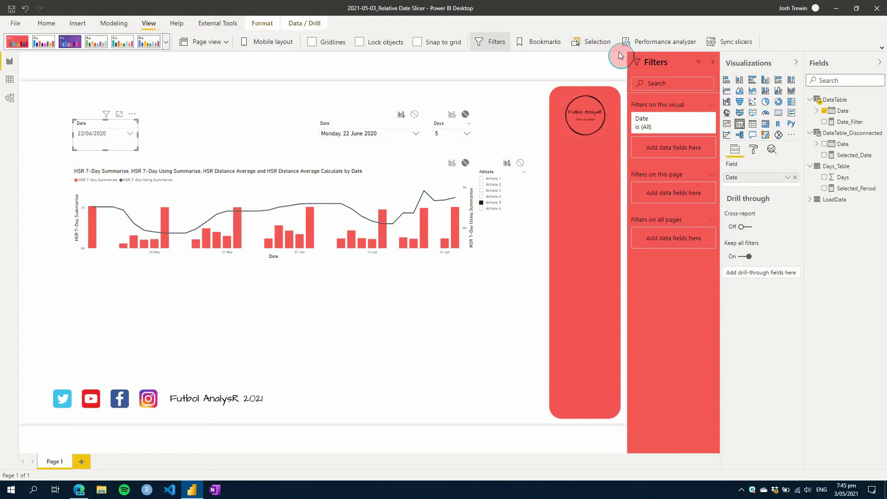
# - Put both Date slicers in the Date_Filter sync group, syncing filter changes only
pyautogui.click(712, 43)
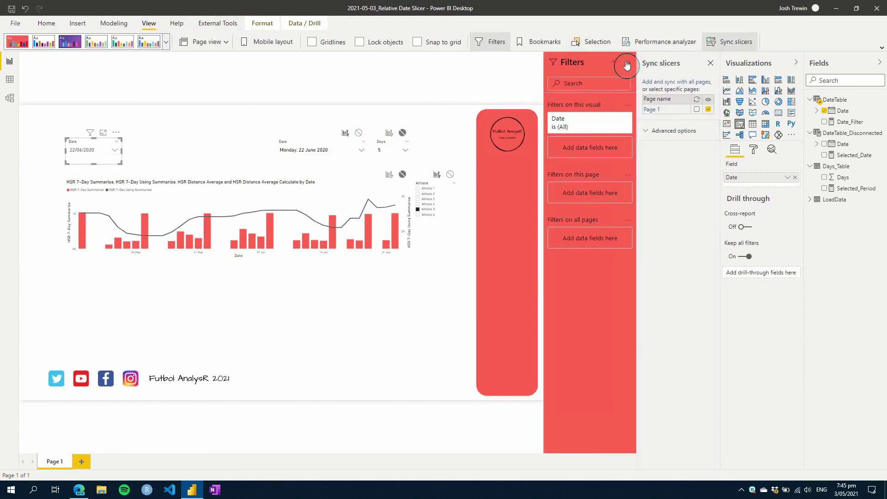
pyautogui.click(629, 62)
pyautogui.click(659, 131)
pyautogui.click(678, 173)
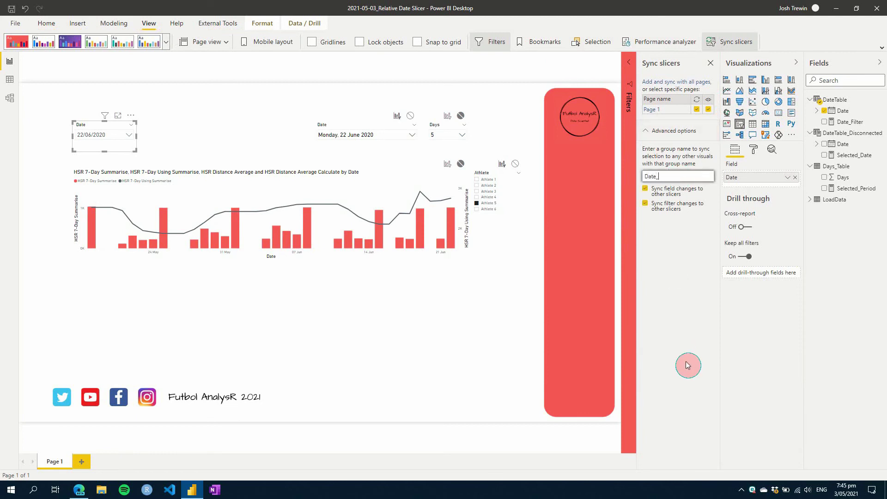
pyautogui.click(671, 190)
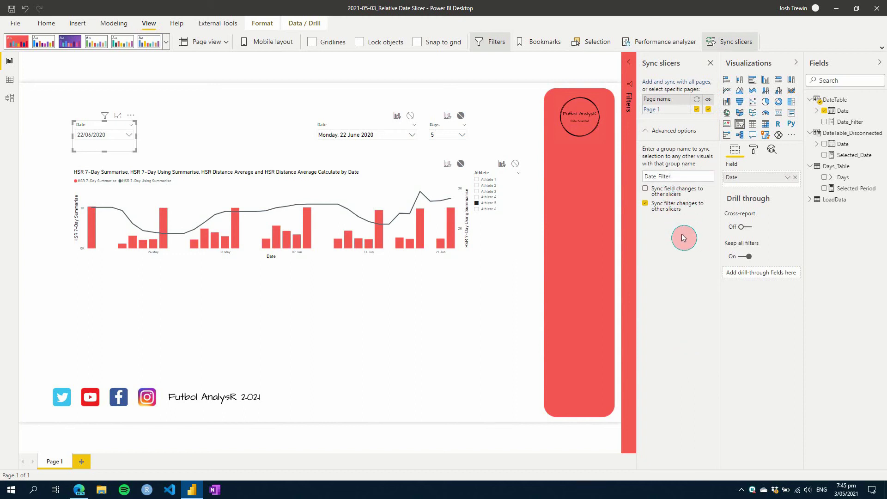
pyautogui.click(679, 192)
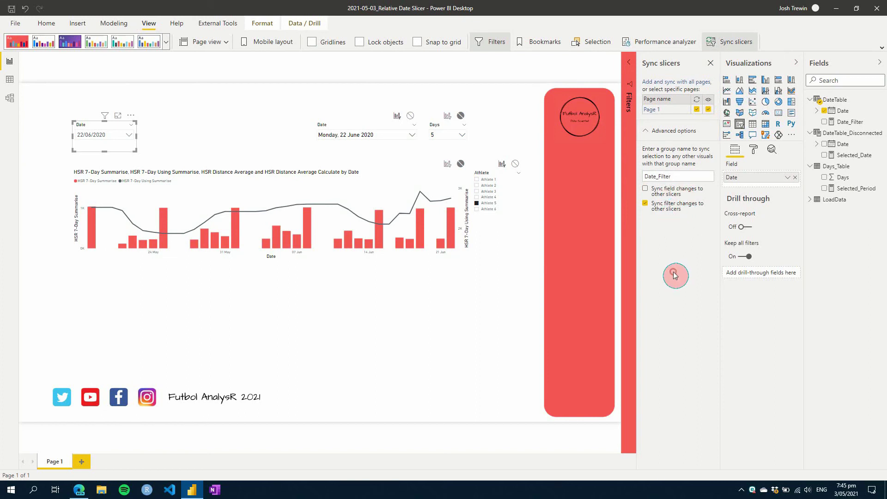
pyautogui.click(341, 130)
pyautogui.click(667, 177)
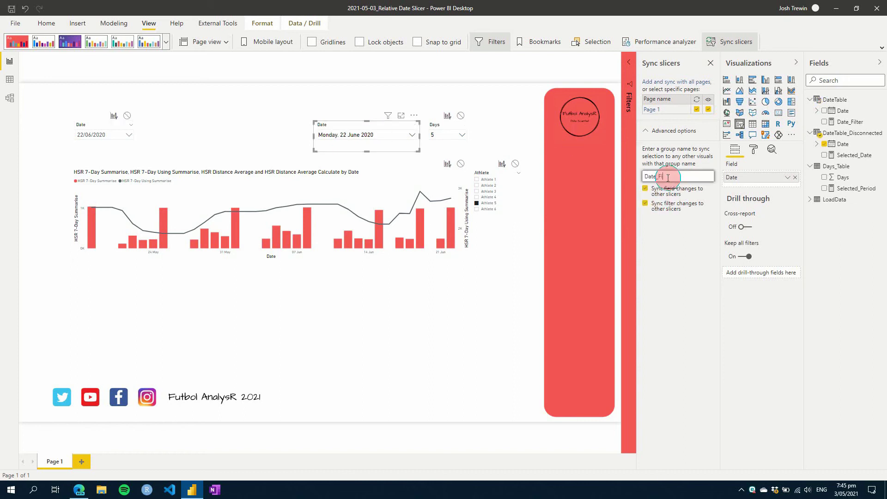
pyautogui.click(665, 191)
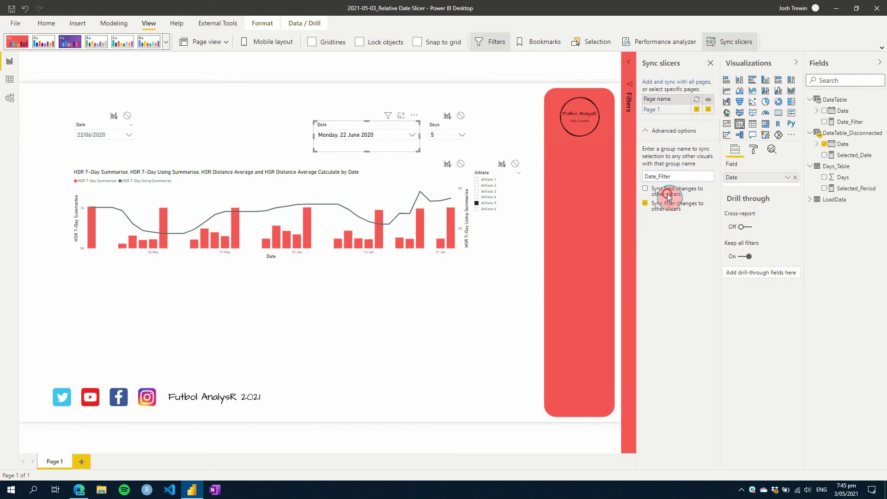
# - Test syncing by picking several dates in the left Date slicer, ending on 09/06/2020
pyautogui.click(129, 135)
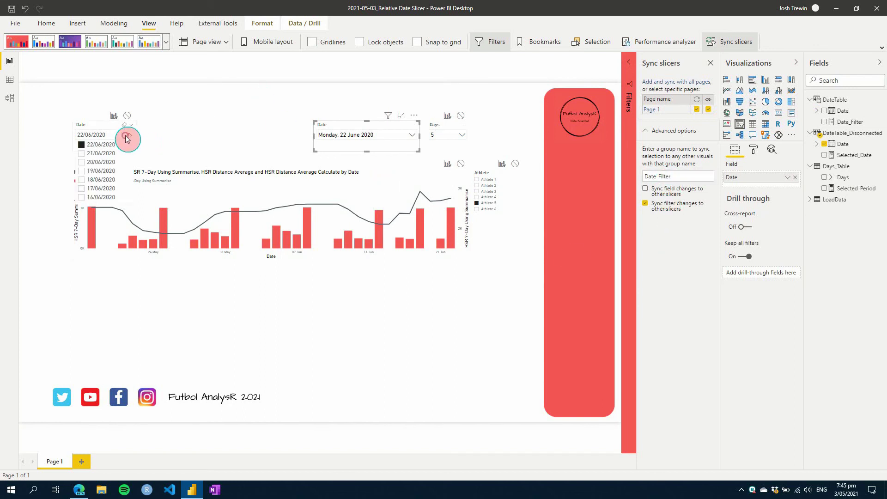
pyautogui.click(107, 154)
pyautogui.click(108, 162)
pyautogui.click(107, 185)
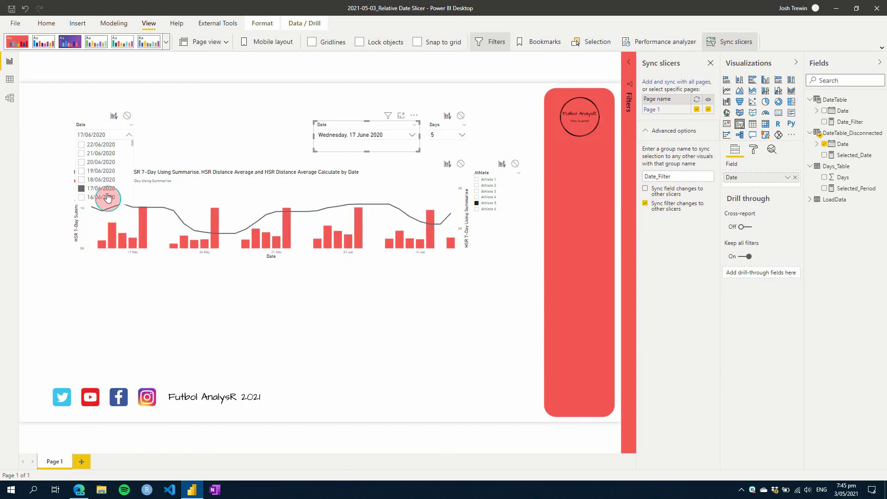
pyautogui.click(107, 198)
pyautogui.scroll(-3, 108, 190)
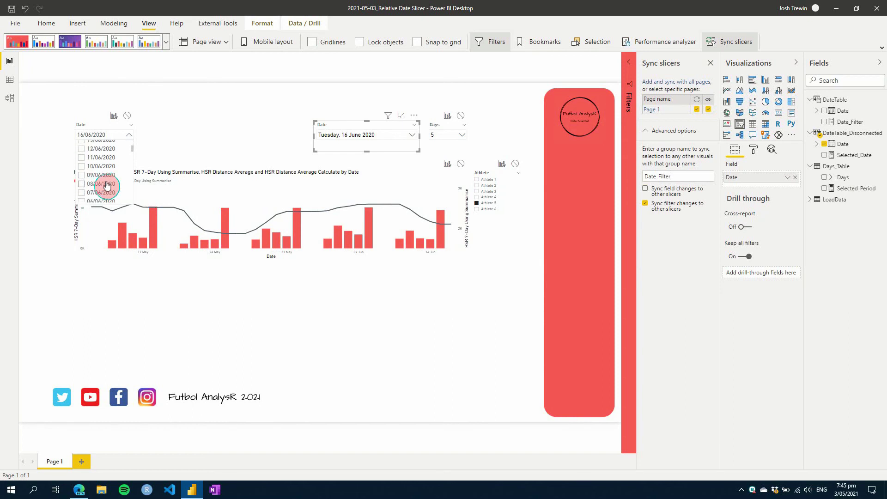
pyautogui.click(107, 176)
pyautogui.click(215, 127)
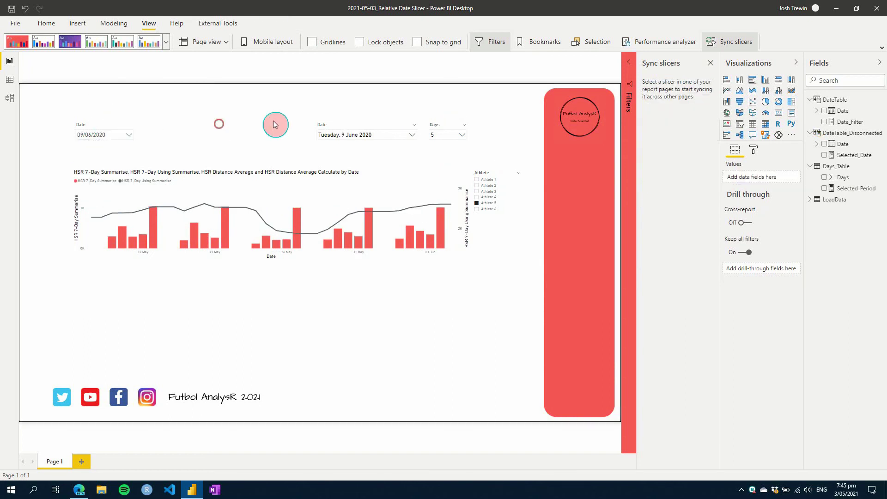
pyautogui.click(348, 128)
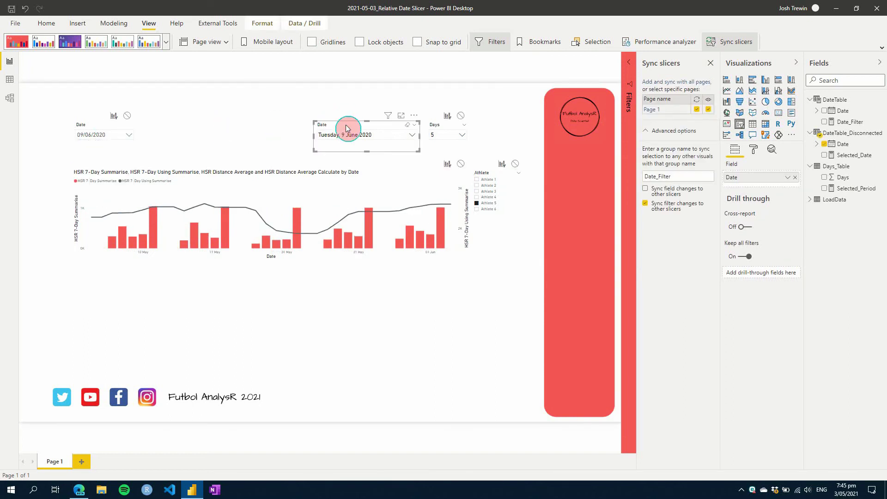
# - Show the Selection pane in place of the Sync slicers pane
pyautogui.click(275, 22)
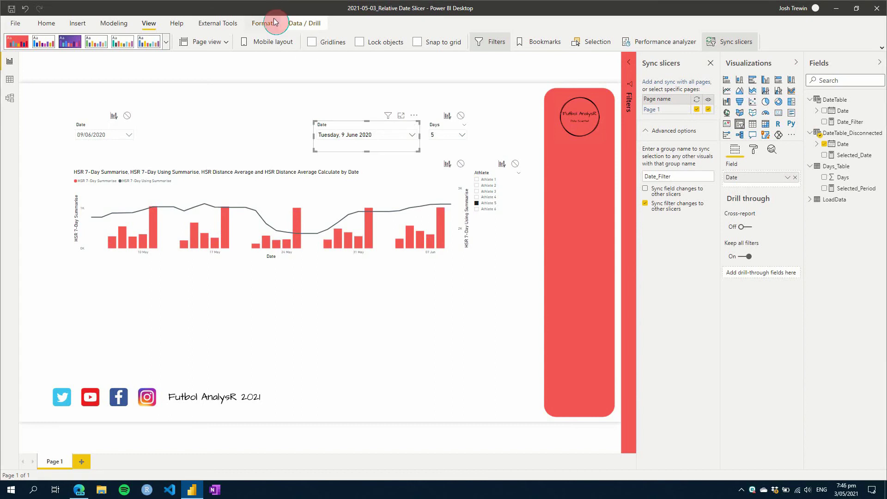
pyautogui.click(593, 42)
pyautogui.click(705, 63)
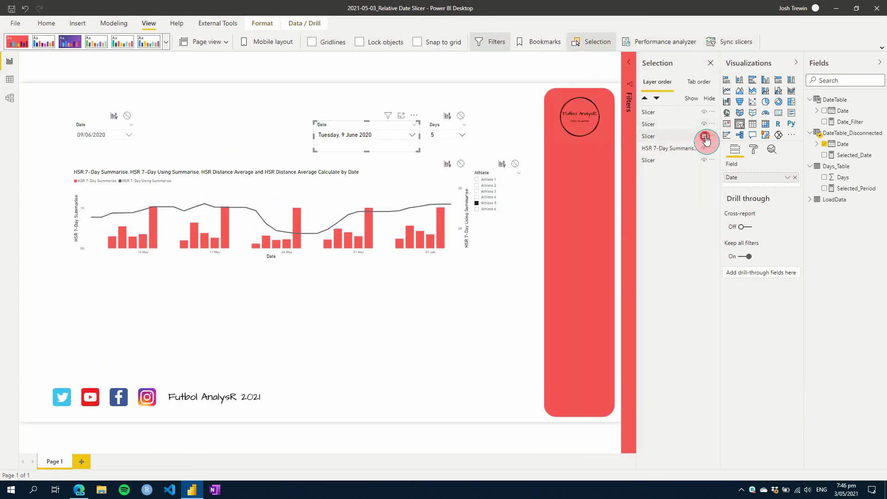
# - Hide the synced right Date slicer and rename the layers 'DateSlicer' and 'Disconnected Date Slice'
pyautogui.click(705, 138)
pyautogui.doubleClick(656, 112)
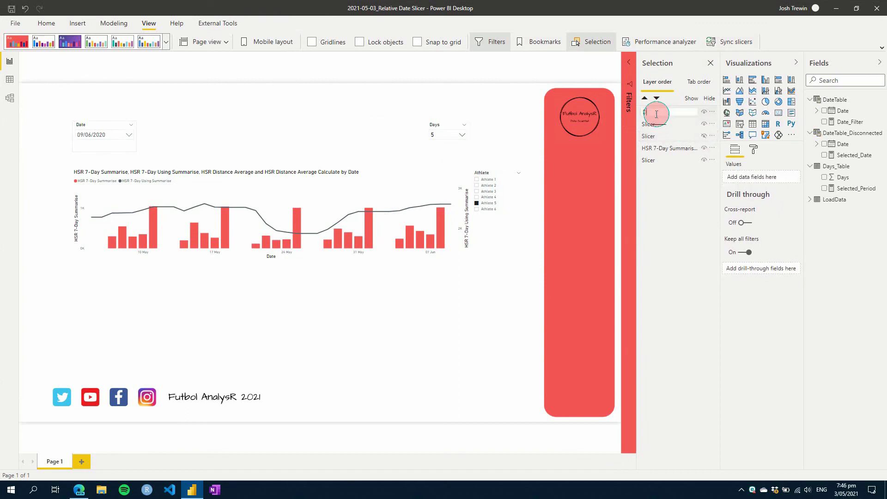
pyautogui.write('DateSlicer')
pyautogui.press('Return')
pyautogui.doubleClick(652, 137)
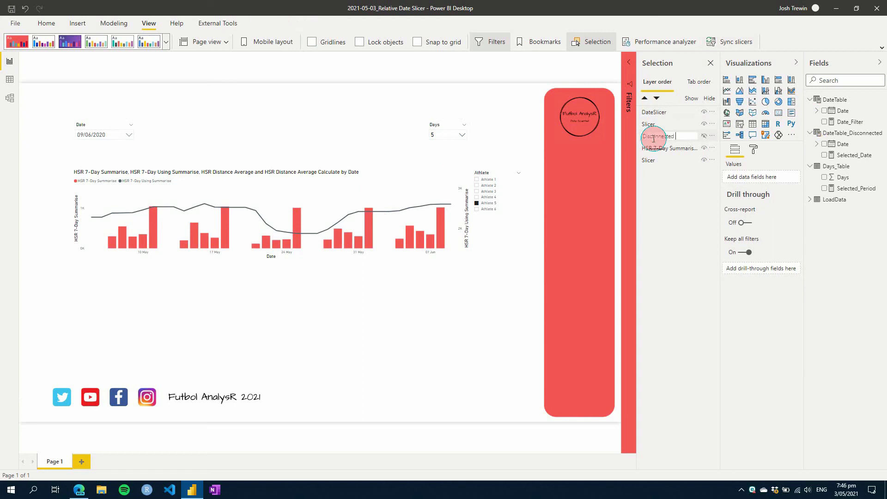
pyautogui.write('Disconnected Date Slice')
pyautogui.press('Return')
# - Check the chart with 18/06 and 19/06/2020, then set the Date slicer back to 09/06/2020
pyautogui.click(107, 134)
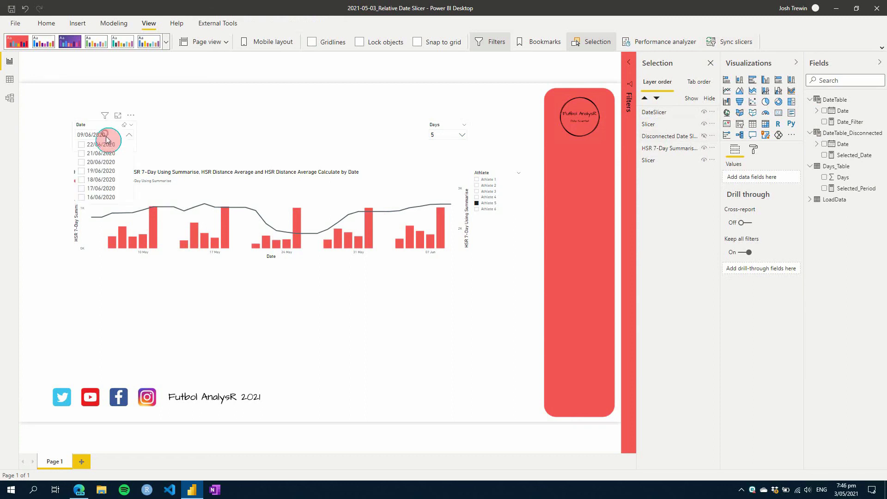
pyautogui.click(99, 180)
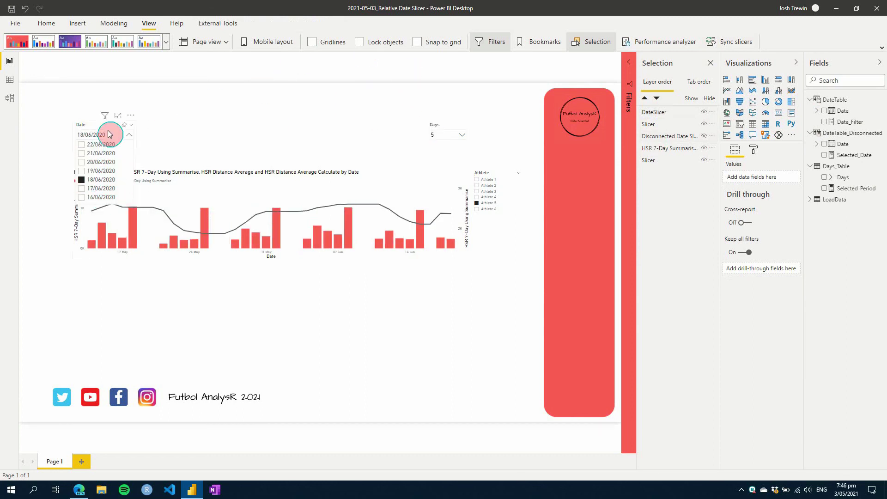
pyautogui.click(96, 171)
pyautogui.scroll(-3, 95, 181)
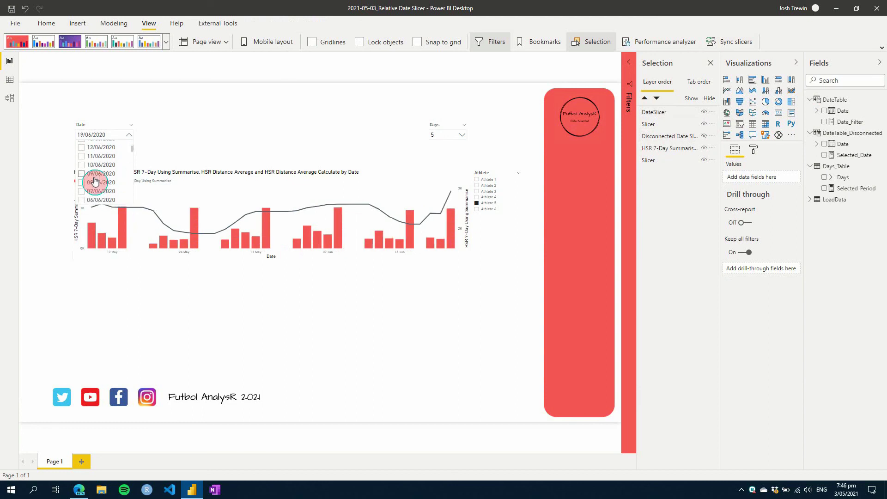
pyautogui.click(94, 177)
pyautogui.click(194, 142)
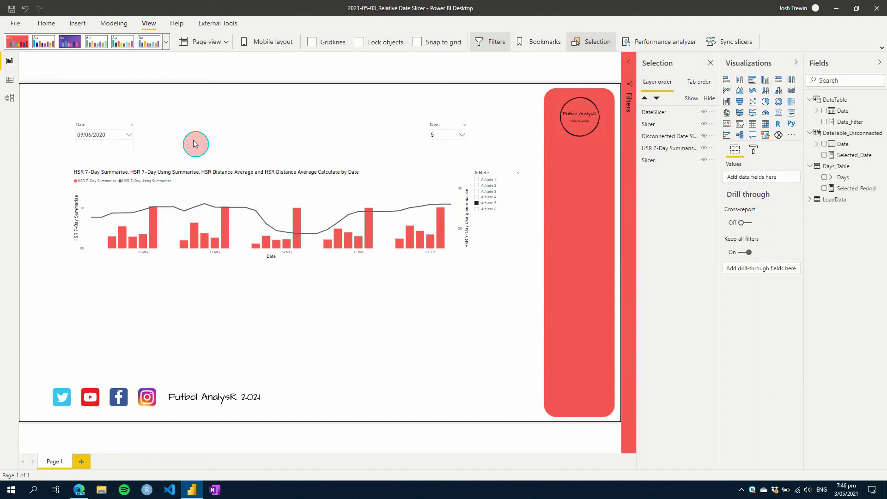
# - Place the Days slicer beside the Date slicer, then close the Selection and Visualizations panes
pyautogui.moveTo(447, 133); pyautogui.dragTo(175, 130)
pyautogui.click(235, 133)
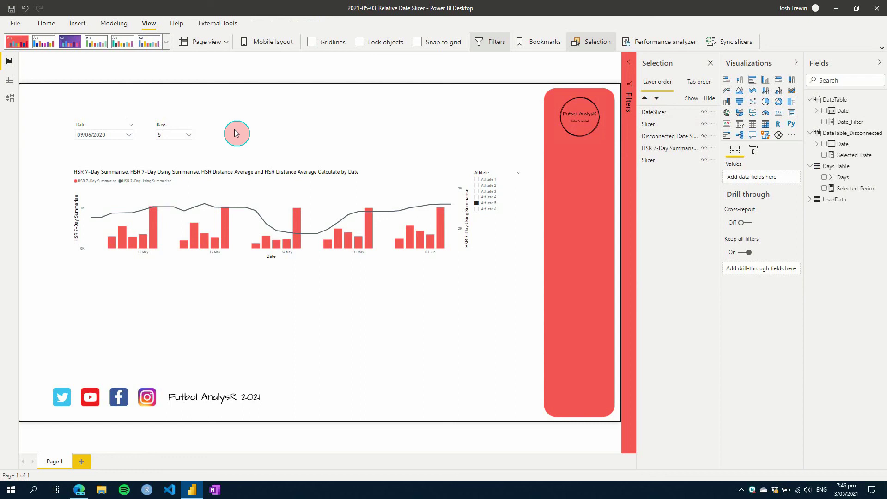
pyautogui.click(710, 64)
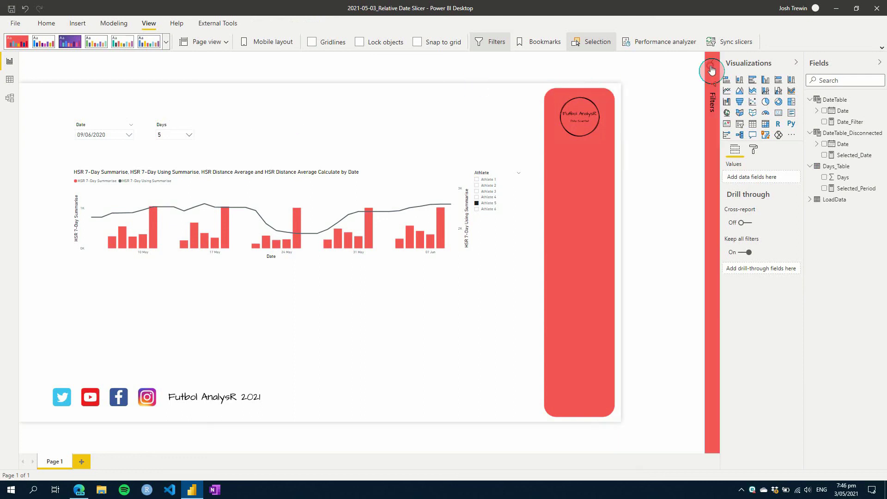
pyautogui.click(796, 62)
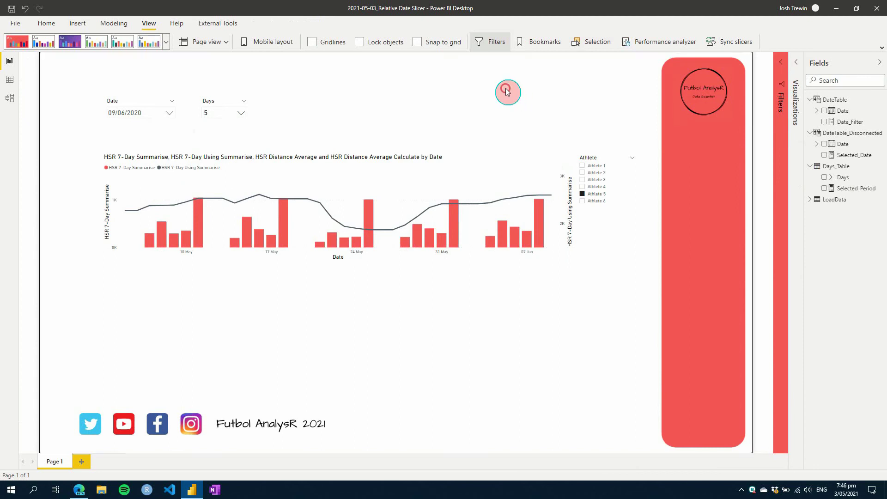